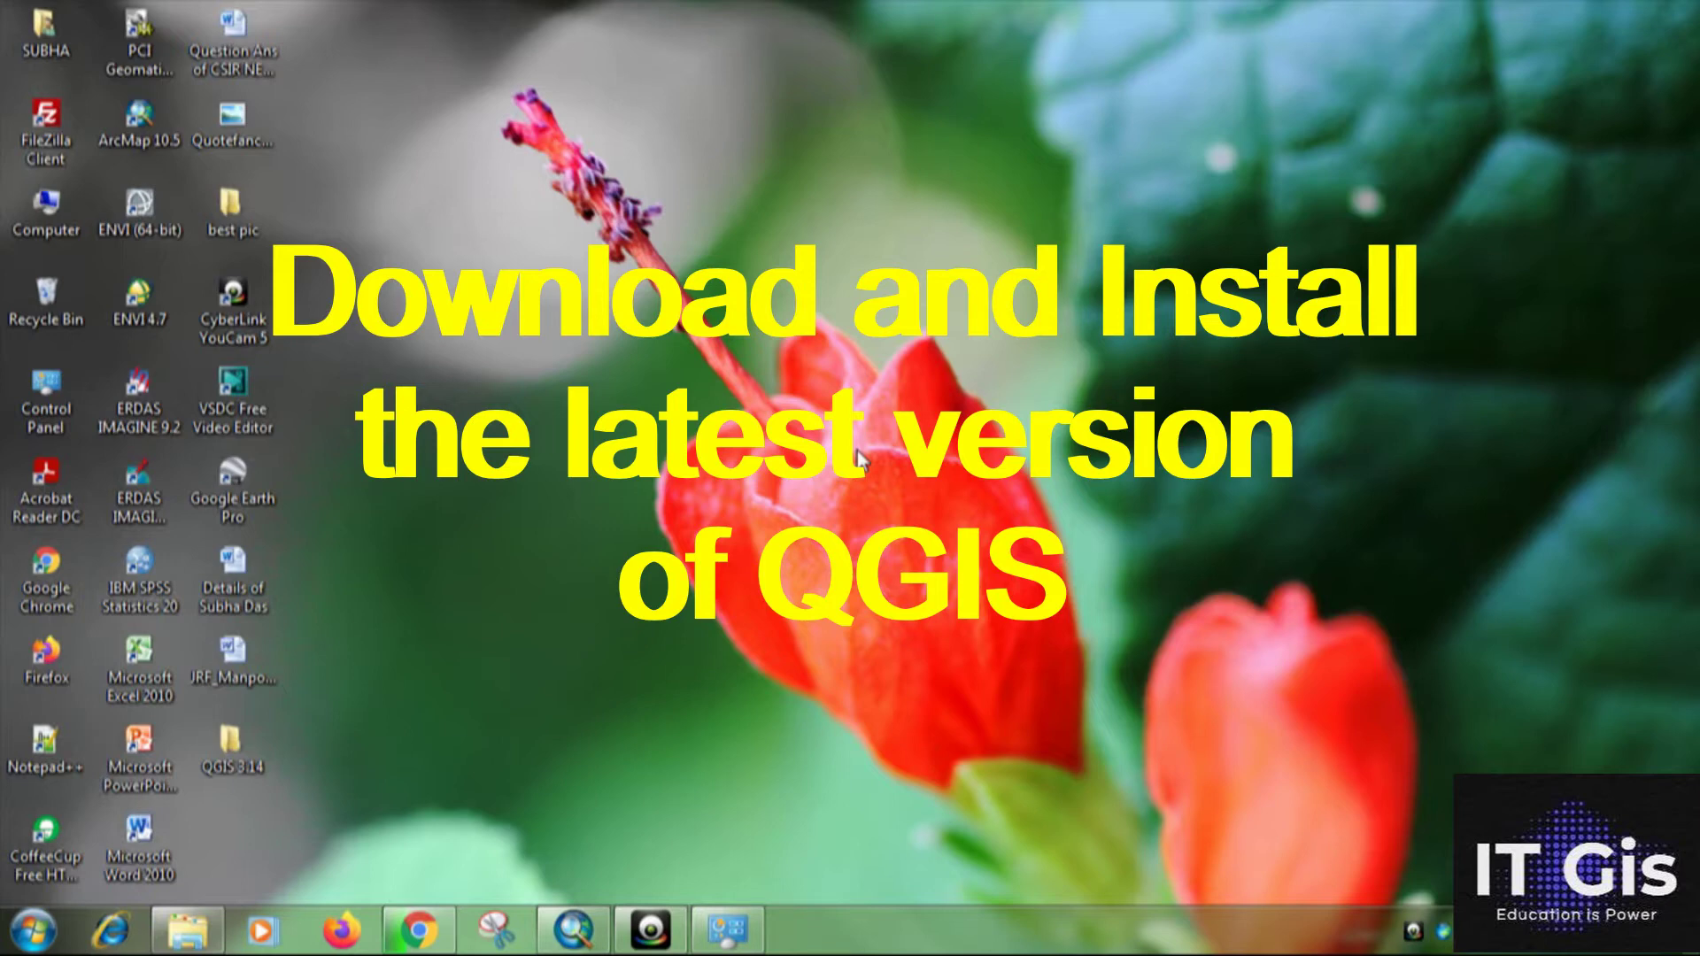
# In Chrome, search Google for 'qgis download' from the address bar suggestion.
pyautogui.click(423, 931)
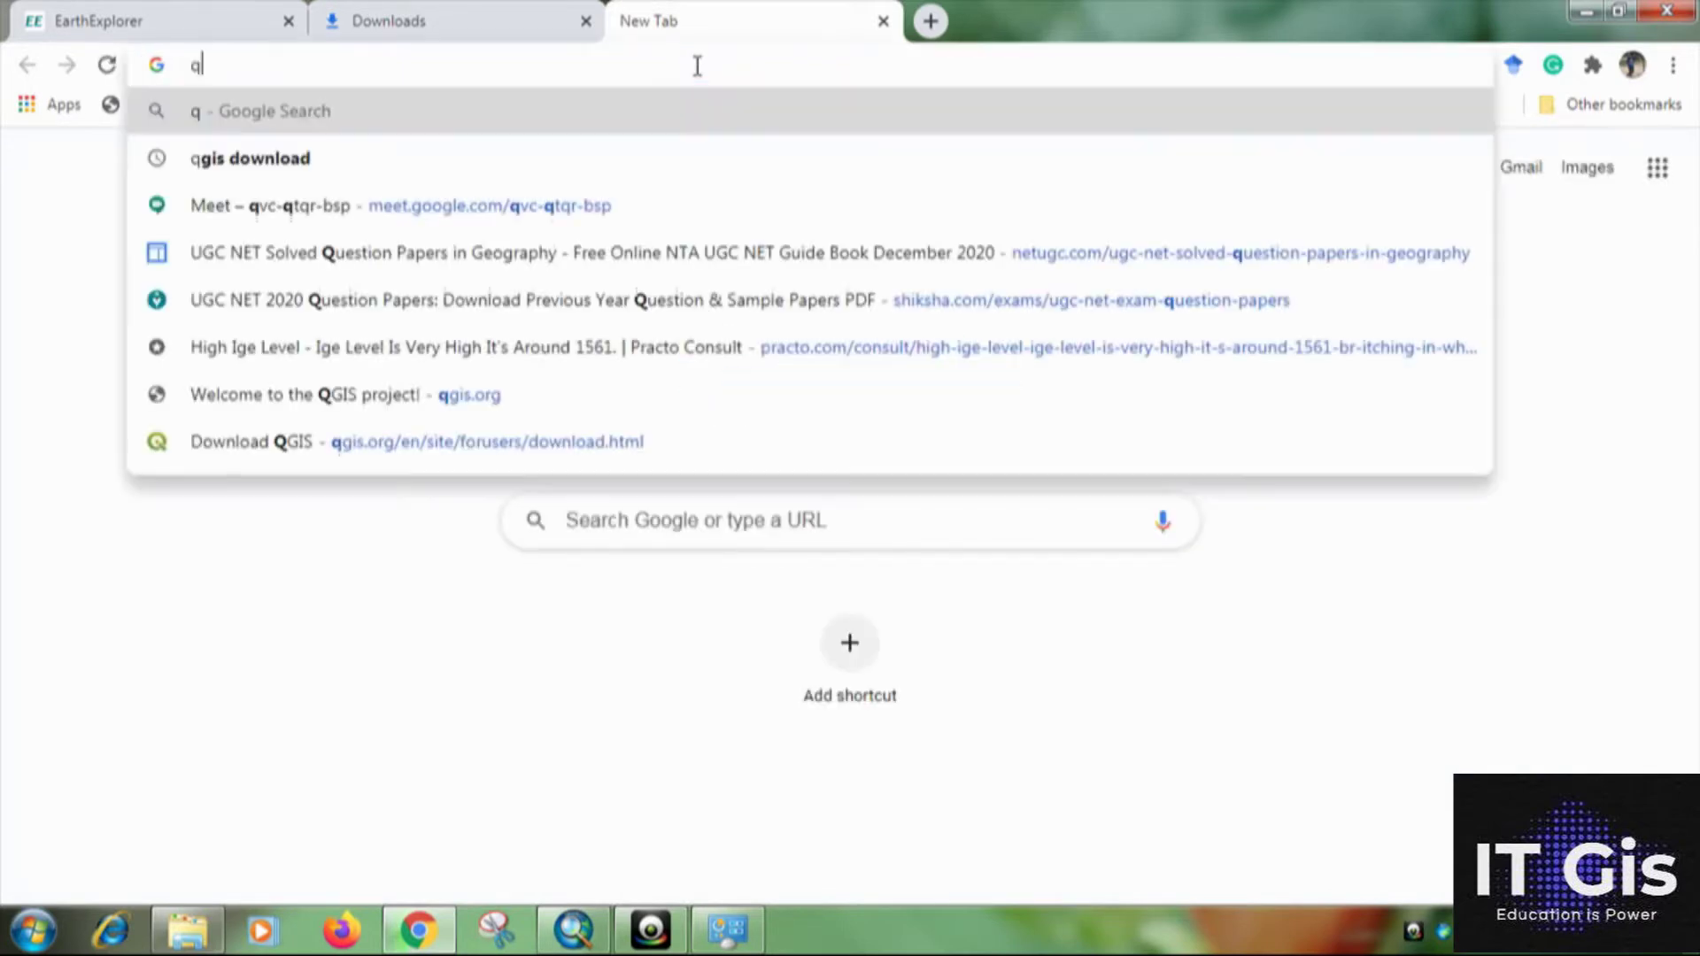
pyautogui.write('s')
pyautogui.press('Delete')
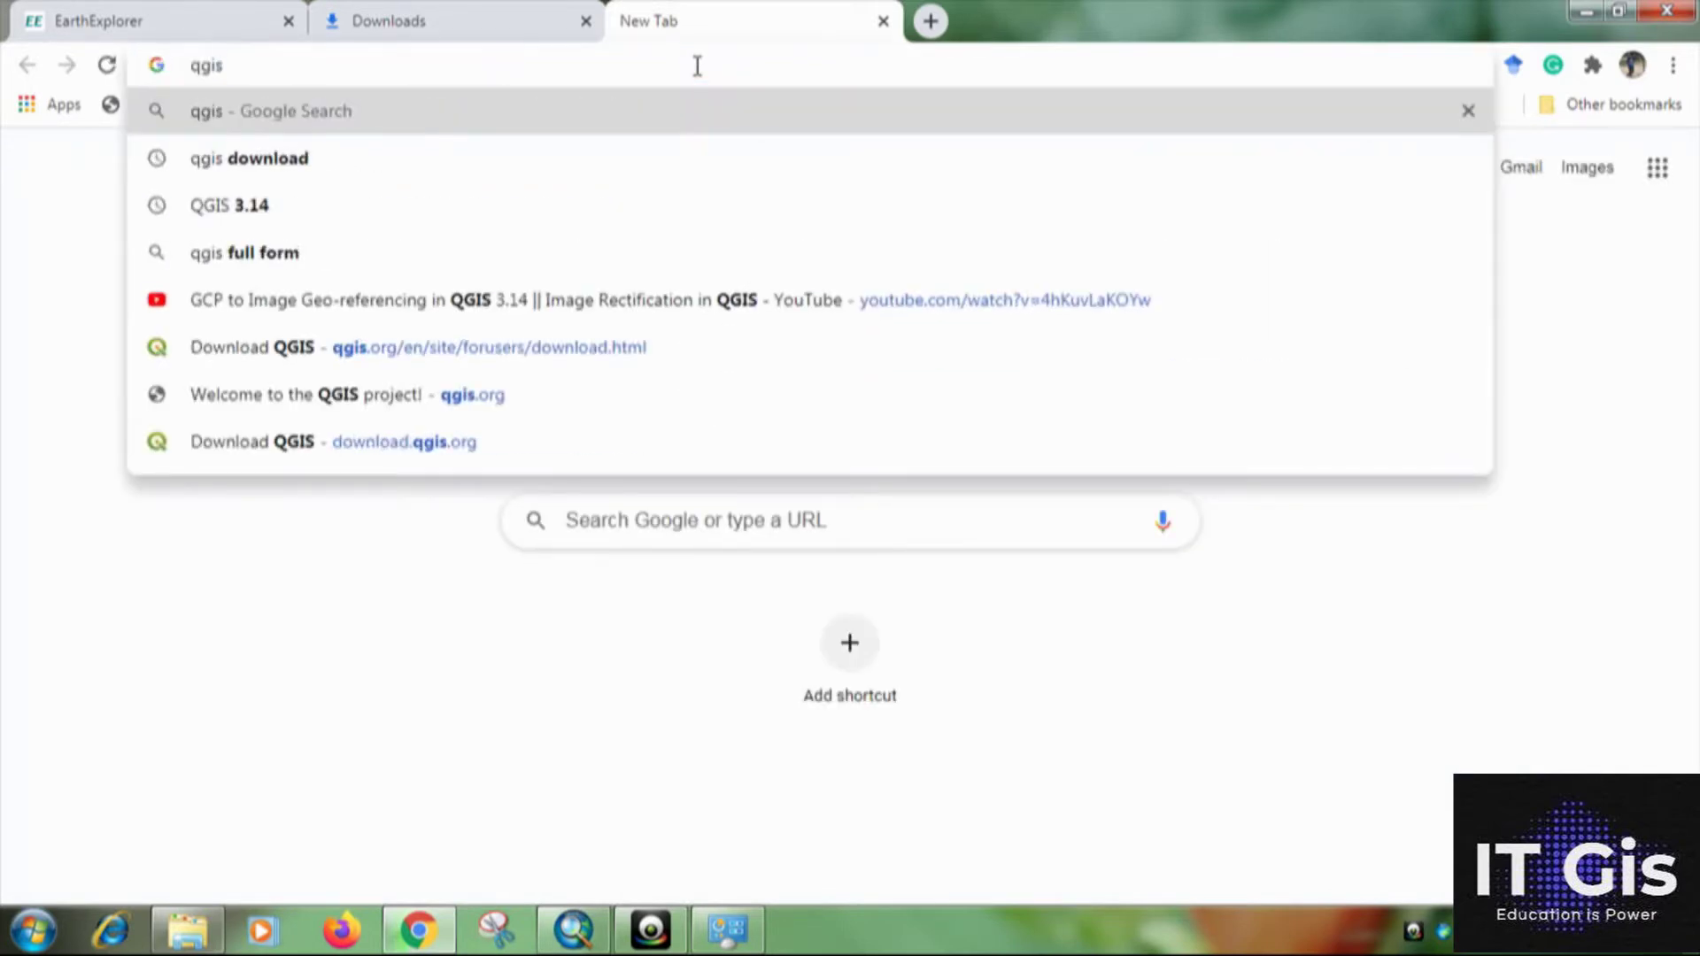
pyautogui.press('Down')
pyautogui.press('Return')
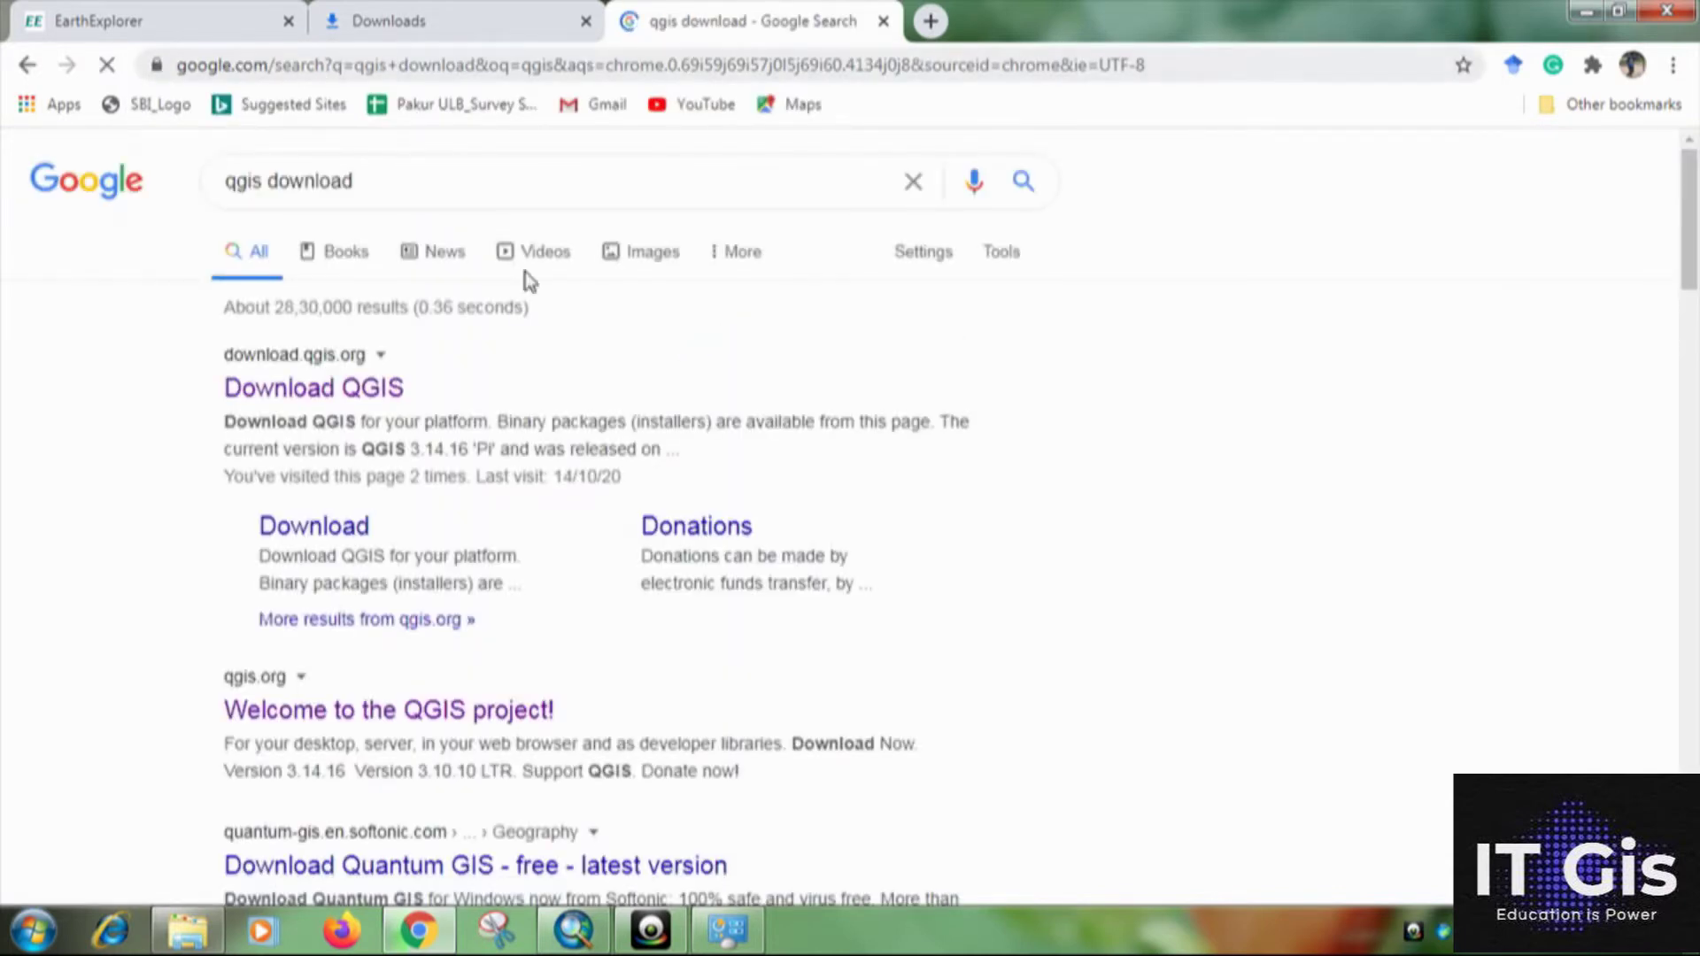
# Open the Download QGIS result and scroll to the 3.14 and 3.10 standalone installers.
pyautogui.click(328, 394)
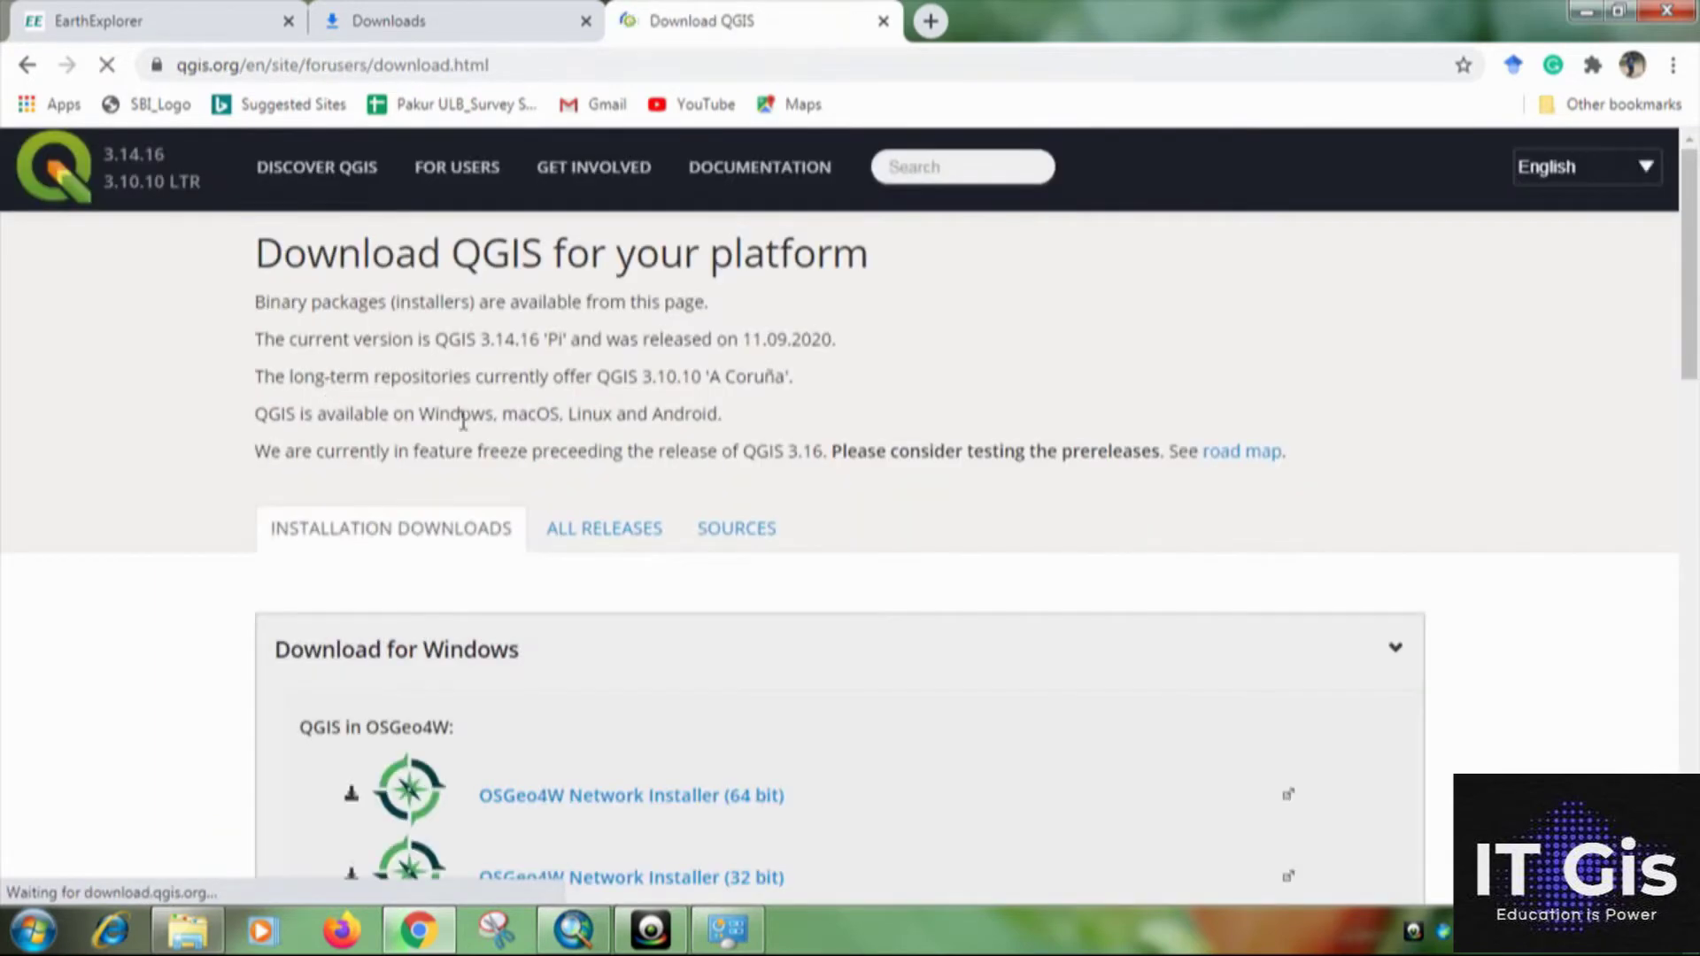
pyautogui.scroll(-4, 820, 437)
pyautogui.scroll(-3, 820, 437)
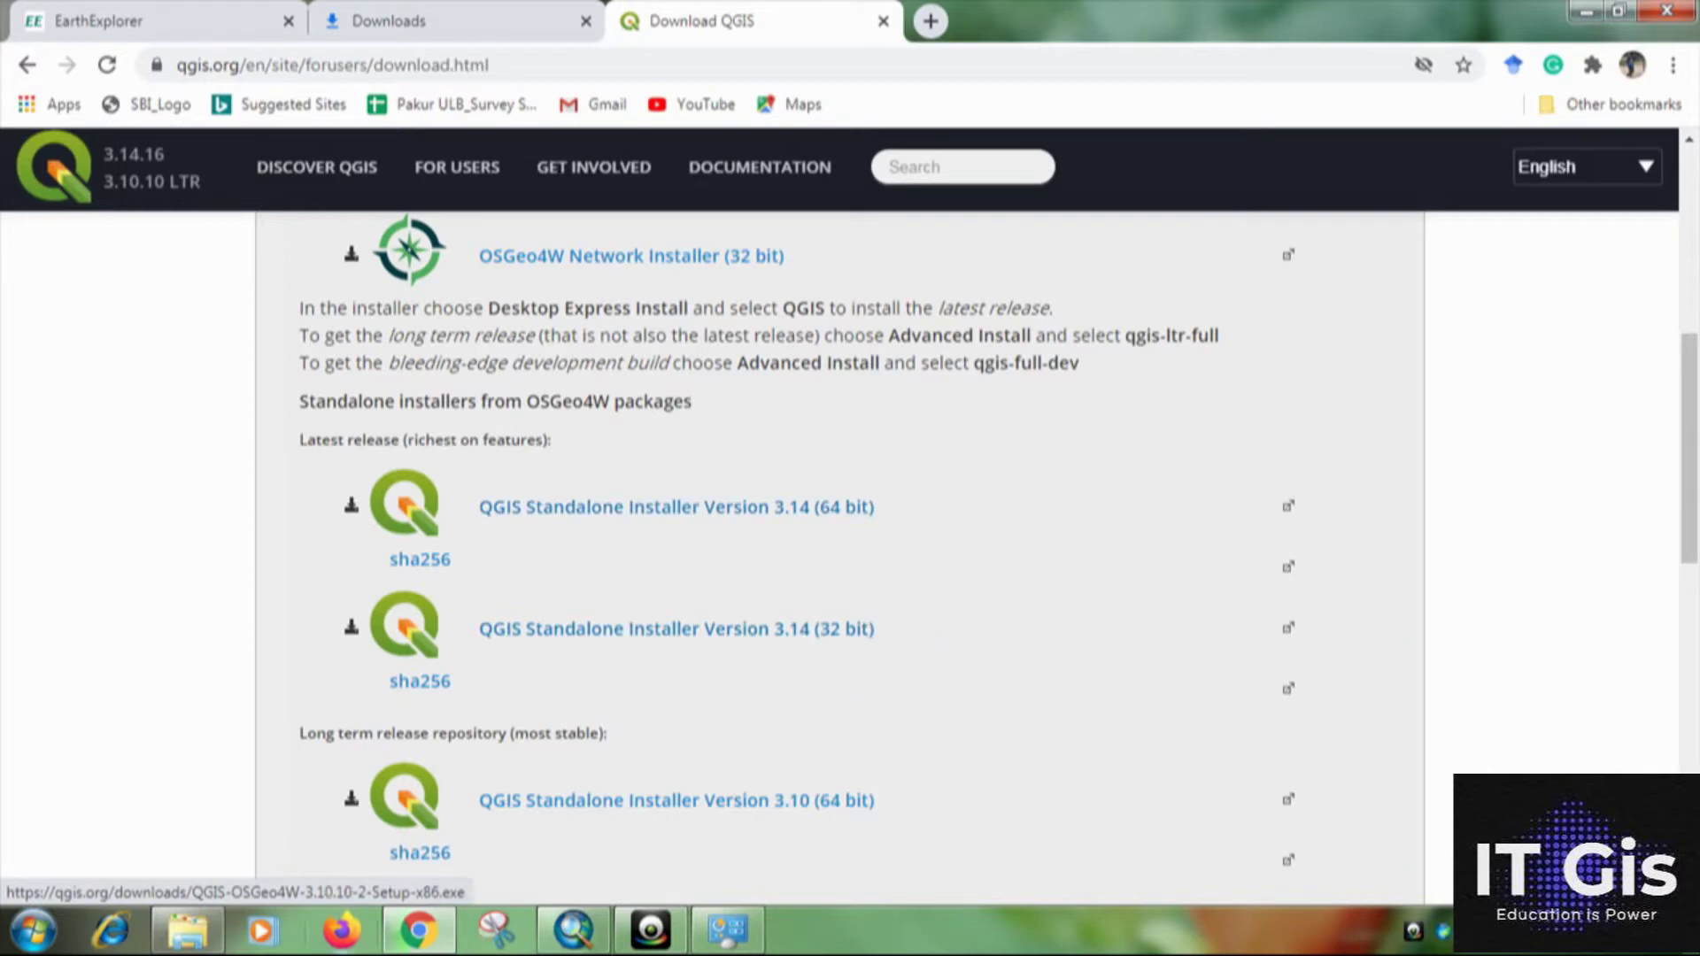
# Open the Computer window's Properties to confirm Windows 7 Ultimate is 64-bit.
pyautogui.click(214, 940)
pyautogui.click(10, 948)
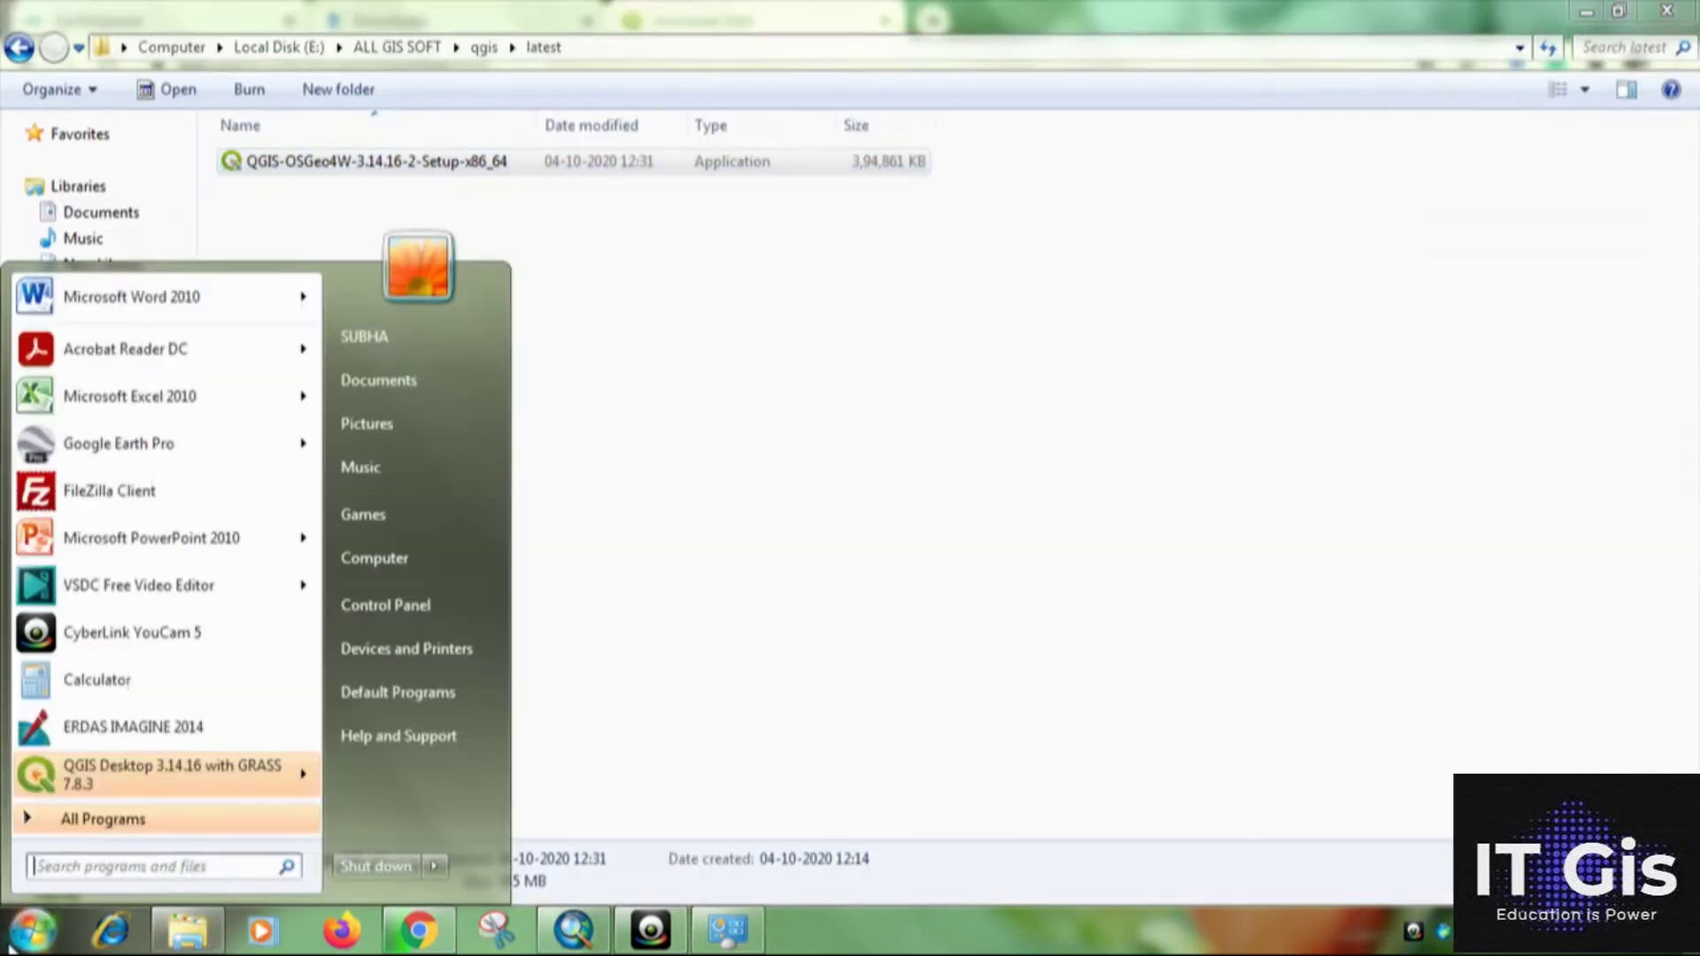
pyautogui.click(396, 556)
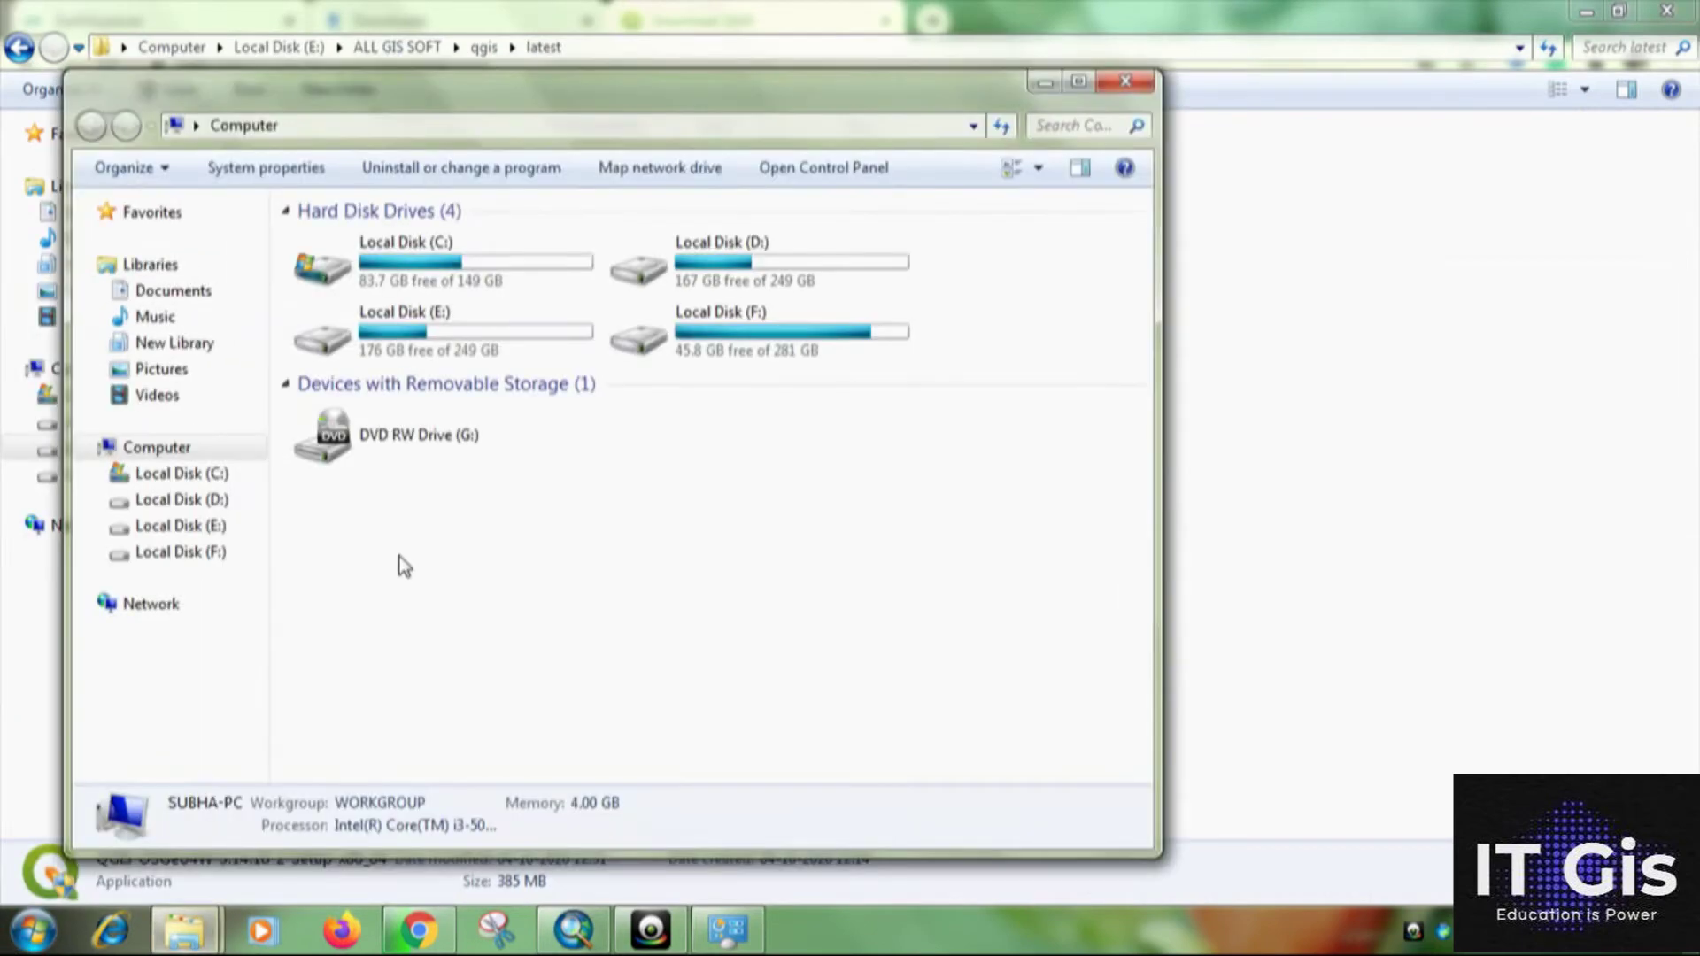
pyautogui.rightClick(715, 463)
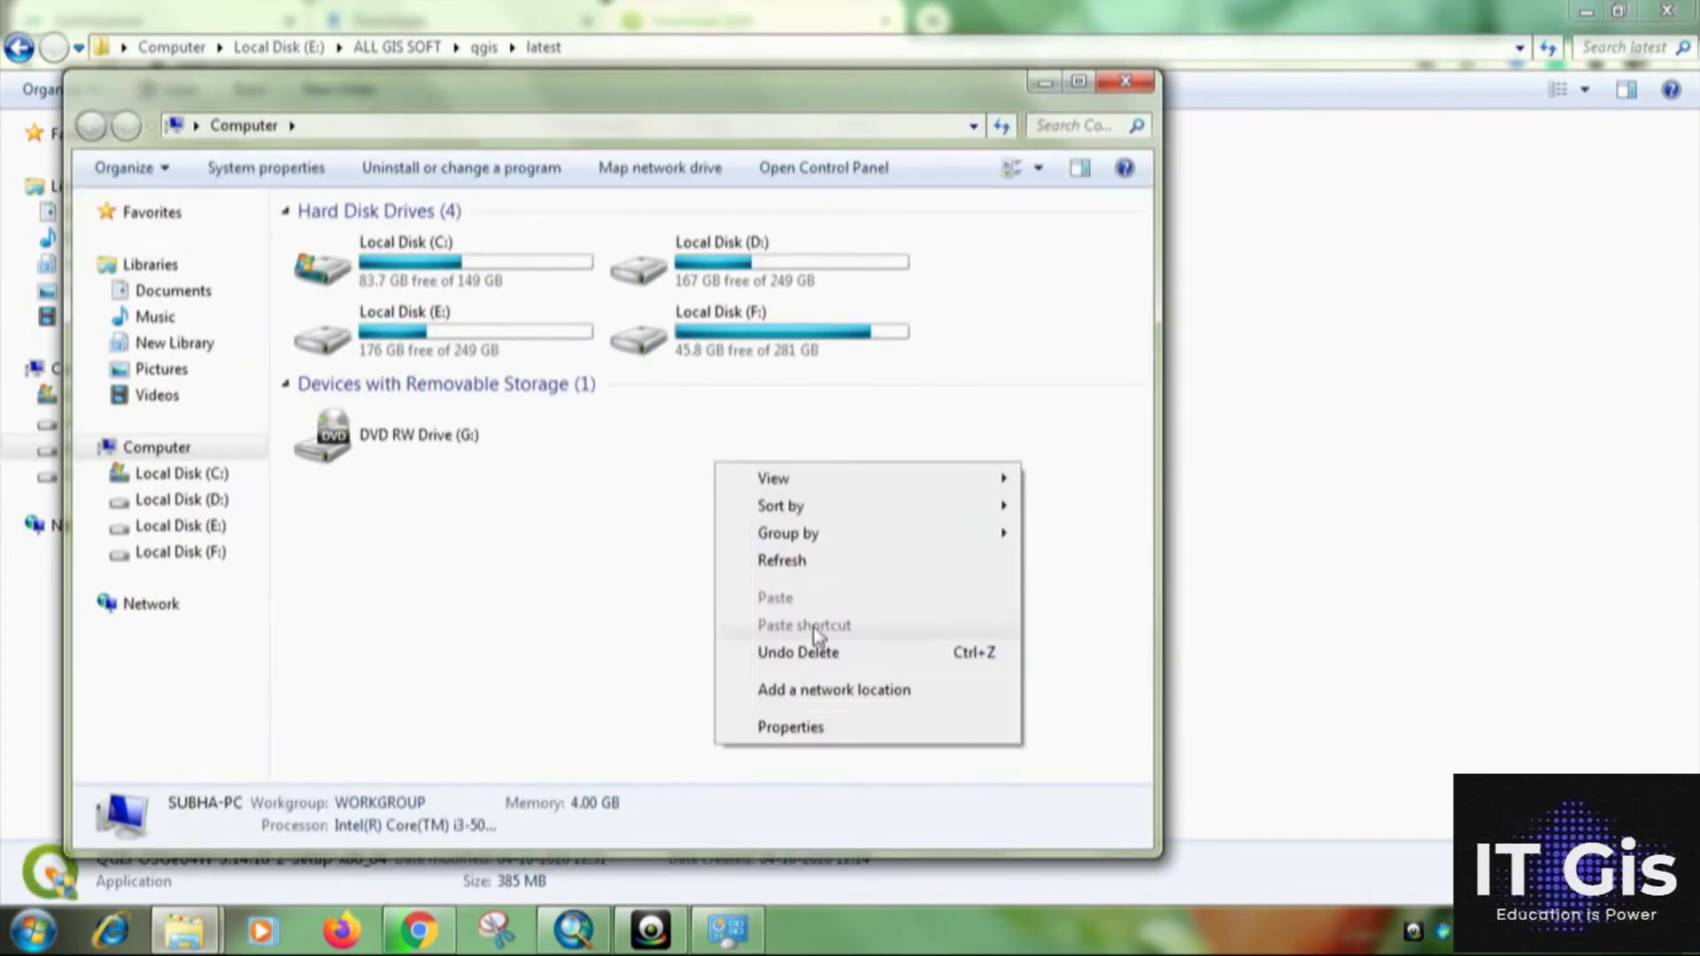
pyautogui.click(808, 726)
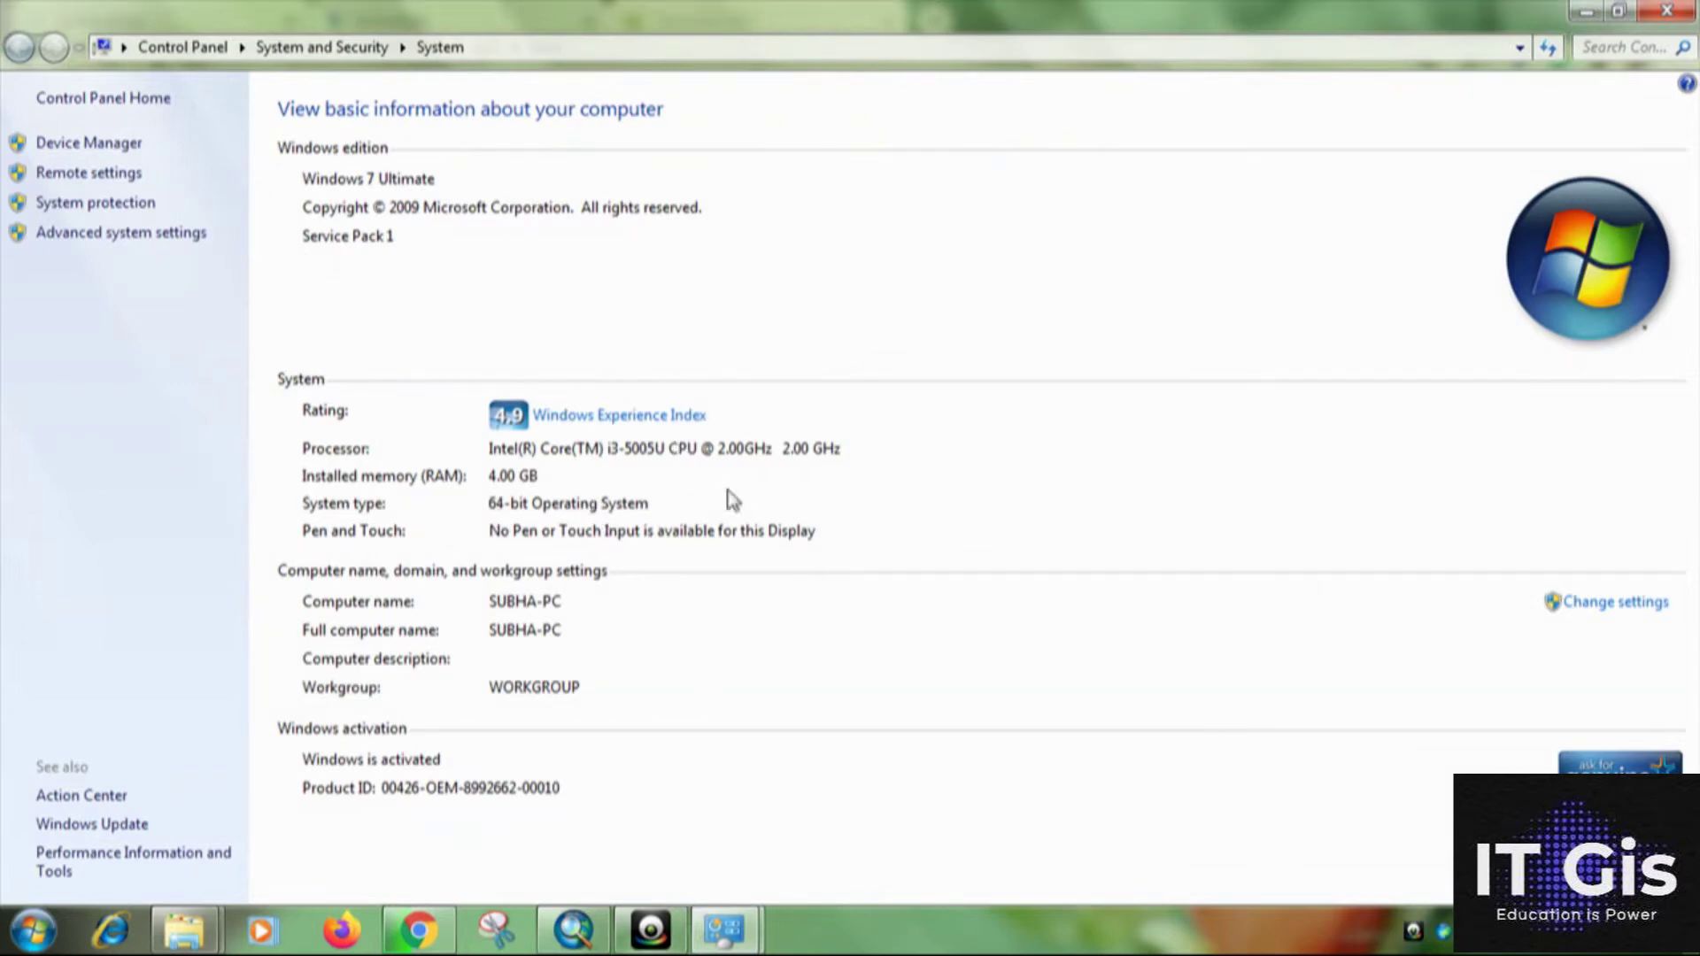
# Switch back to the QGIS download page in Chrome.
pyautogui.click(432, 928)
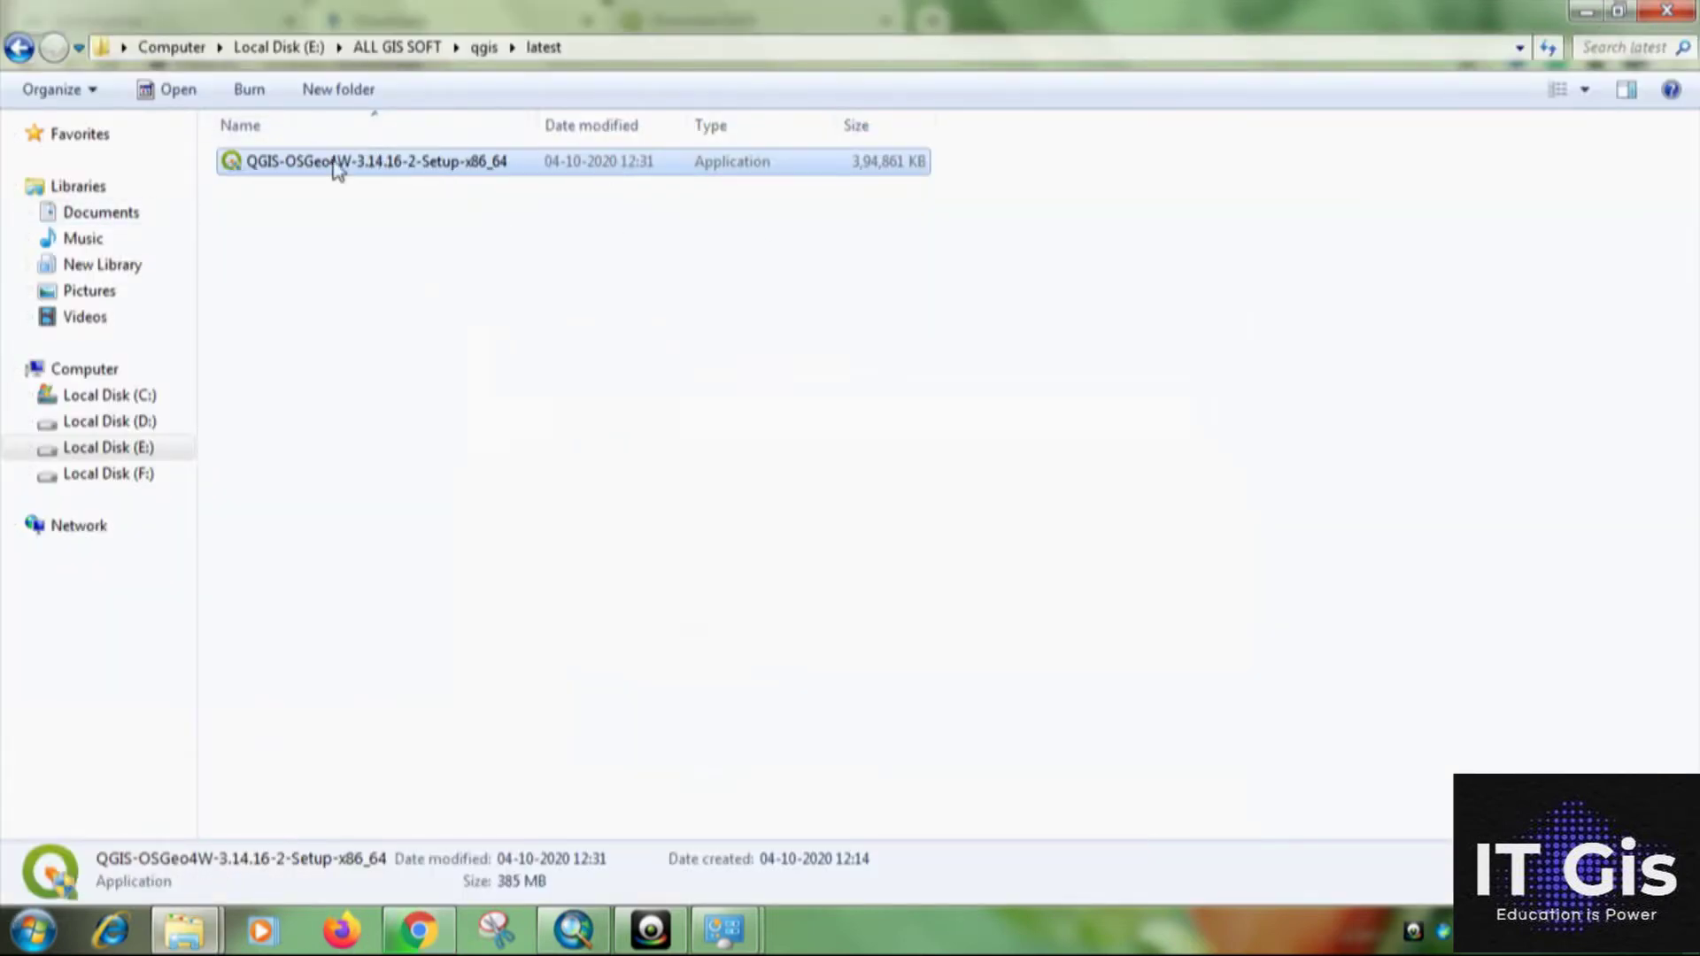
# Run QGIS-OSGeo4W-3.14.16-2-Setup-x86_64 as administrator.
pyautogui.click(458, 159)
pyautogui.click(562, 190)
pyautogui.click(511, 171)
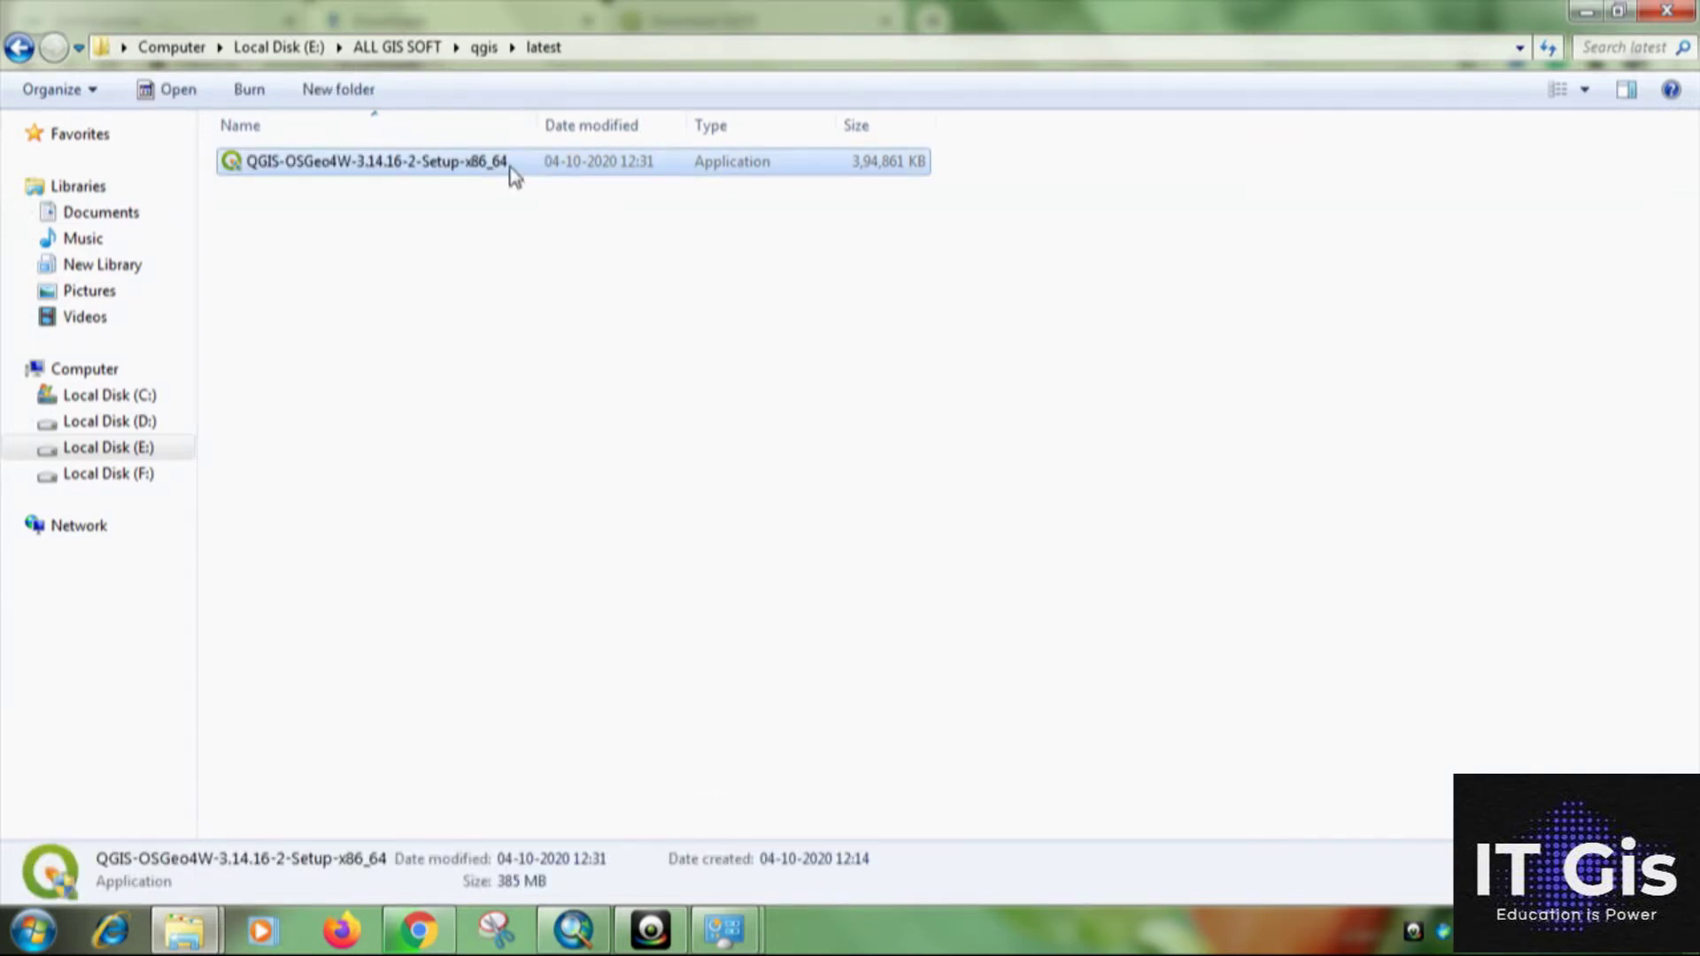
pyautogui.rightClick(512, 172)
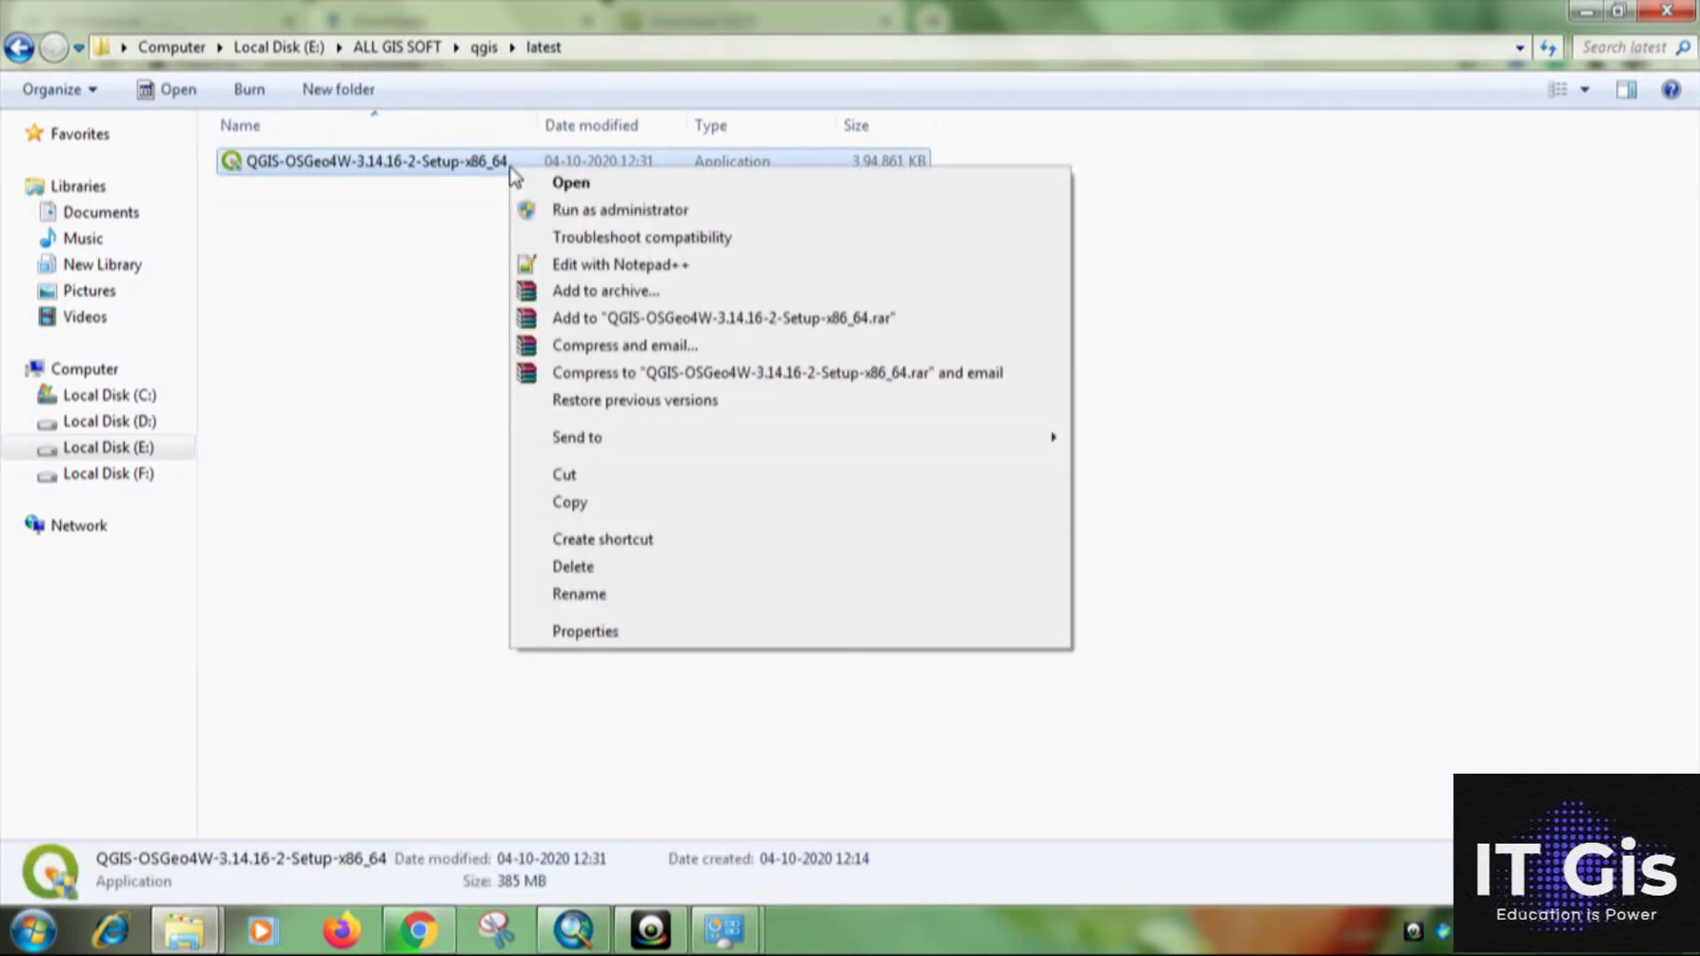
pyautogui.click(573, 213)
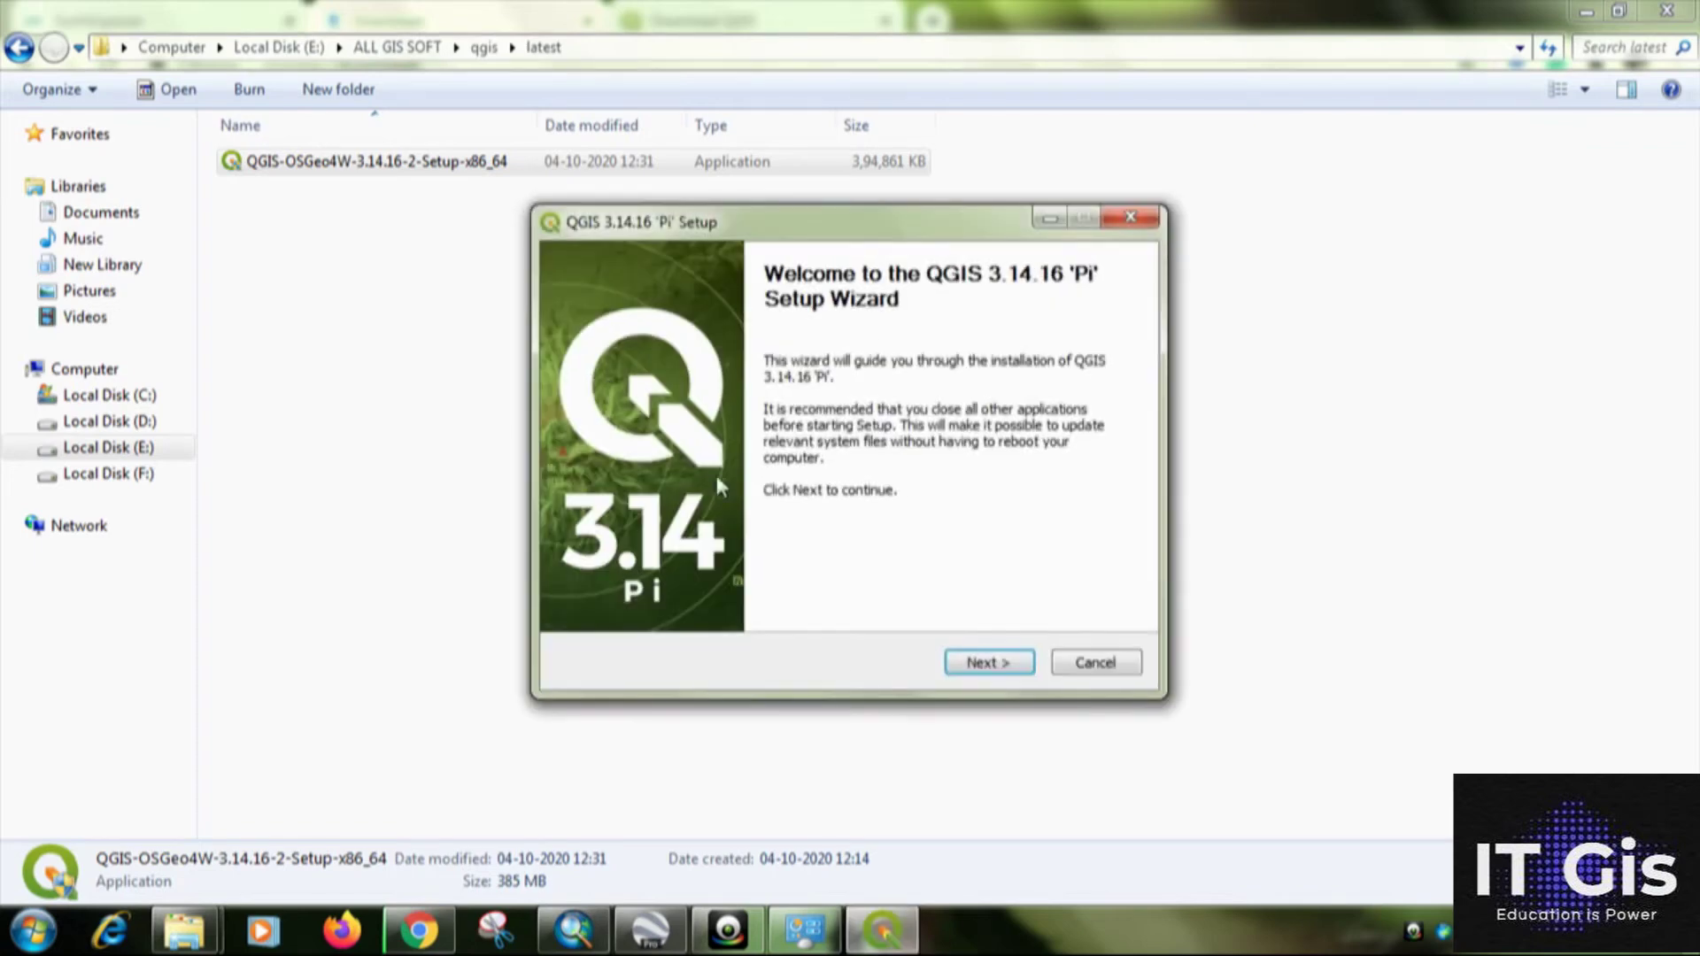
# Accept the license and install to the default folder with only the core QGIS component.
pyautogui.click(983, 662)
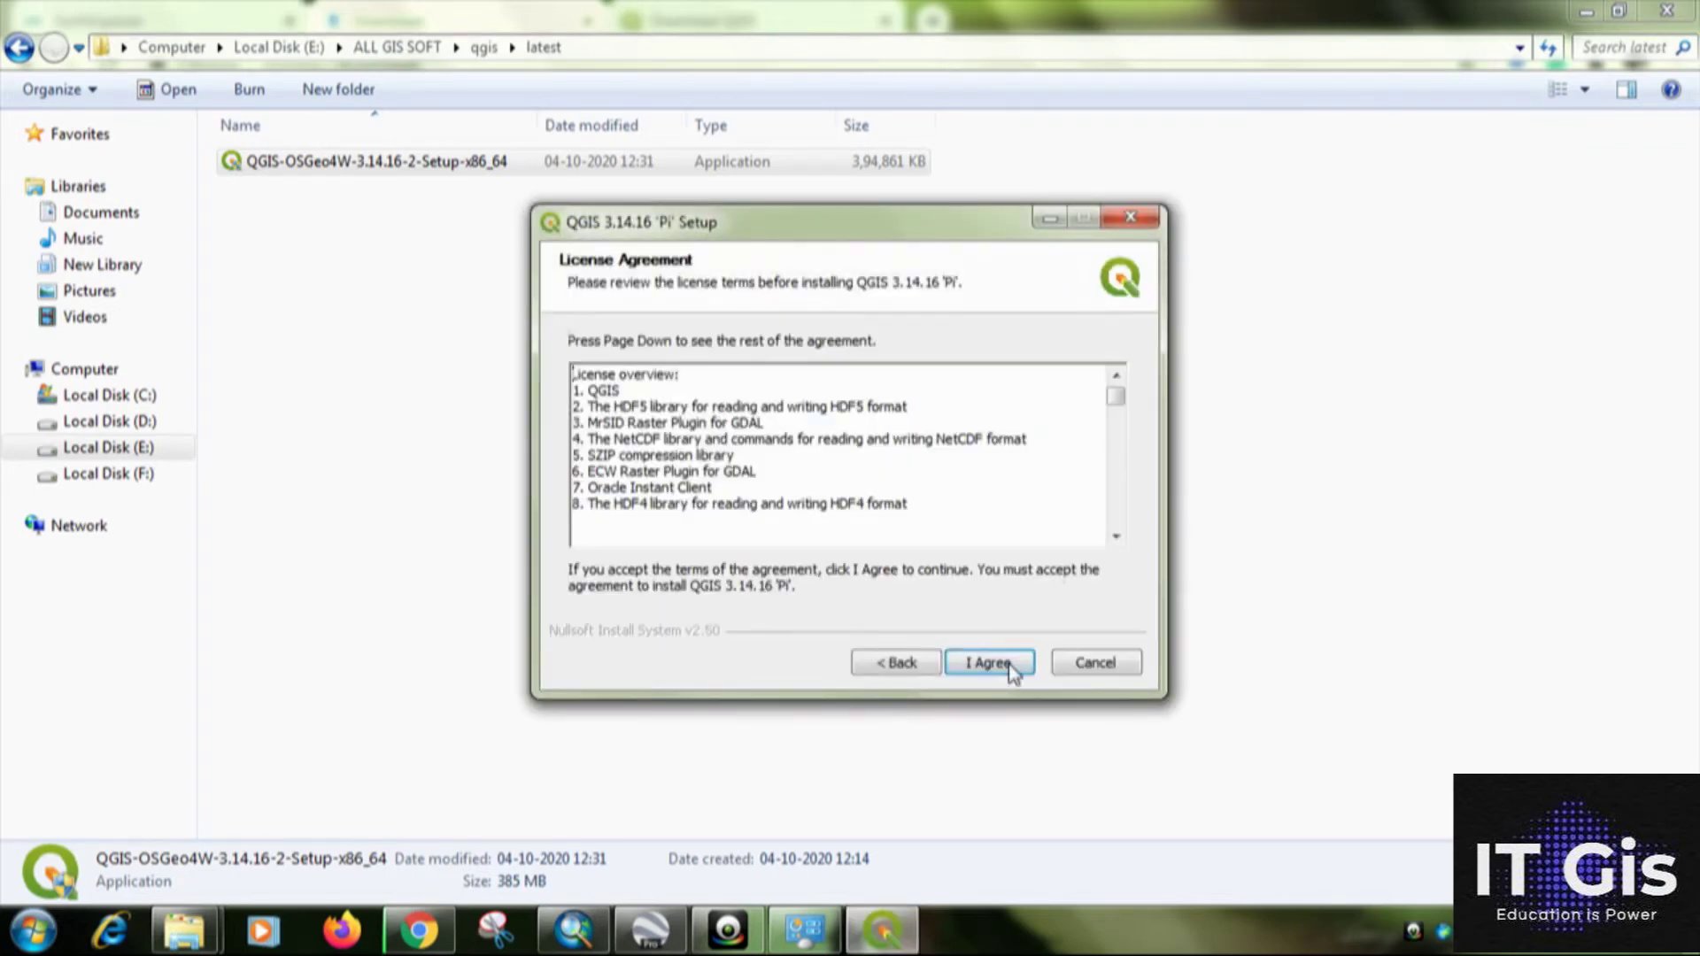
pyautogui.click(1004, 665)
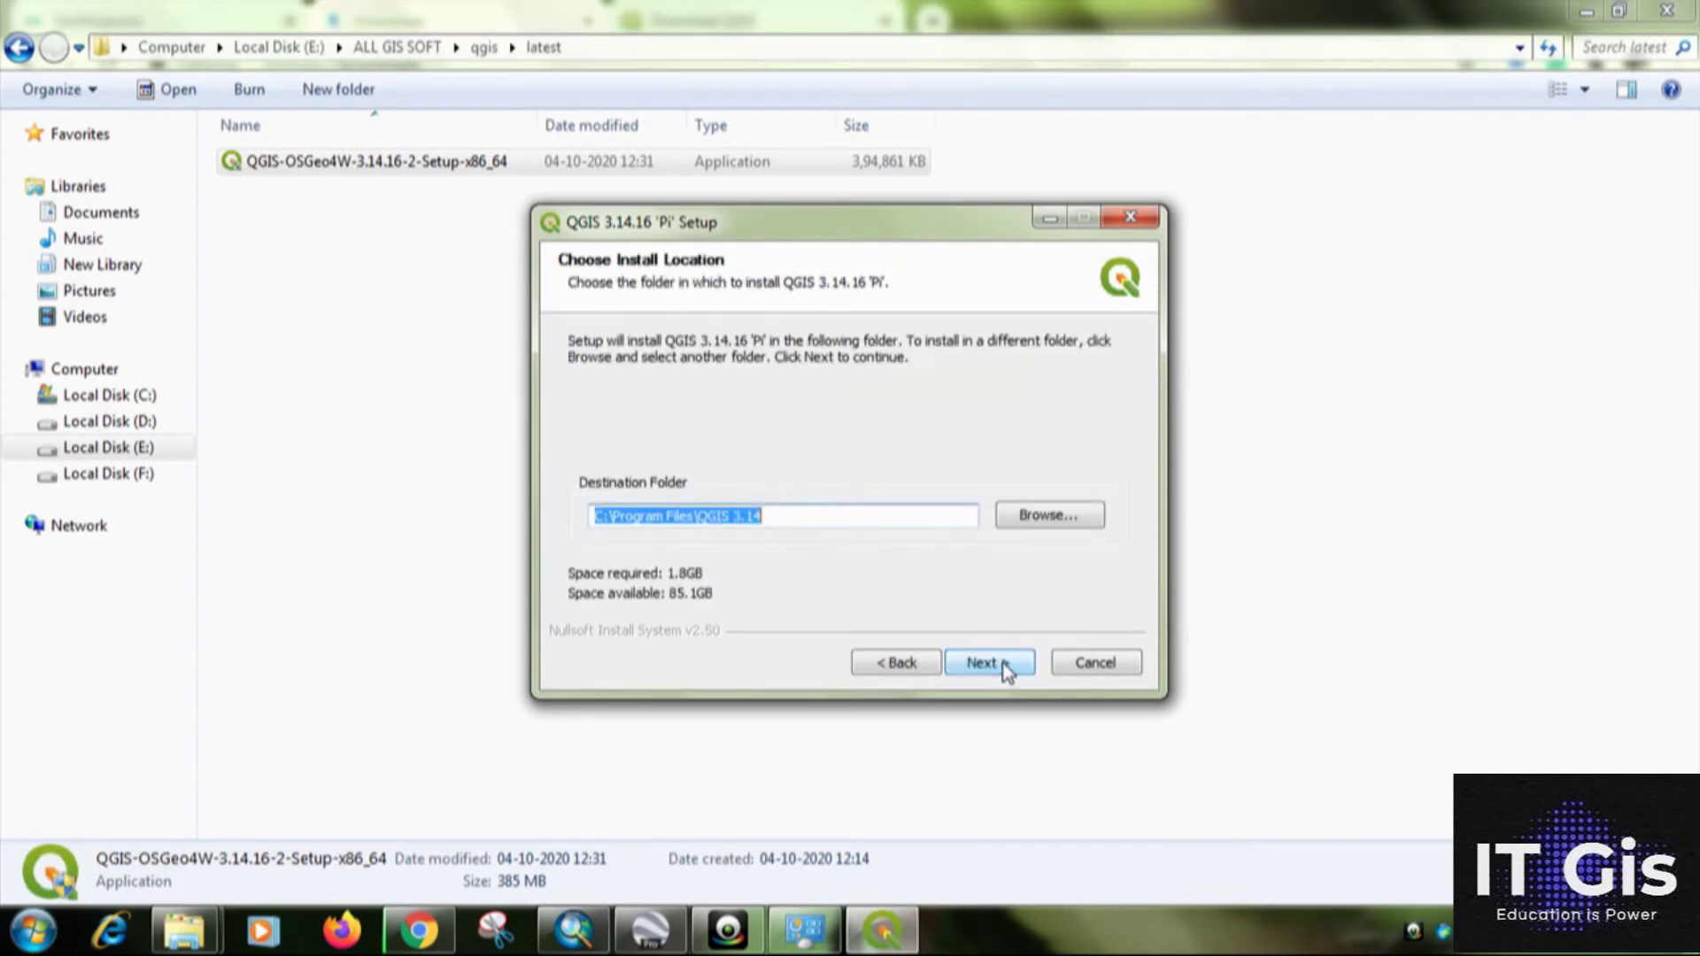
pyautogui.click(1007, 669)
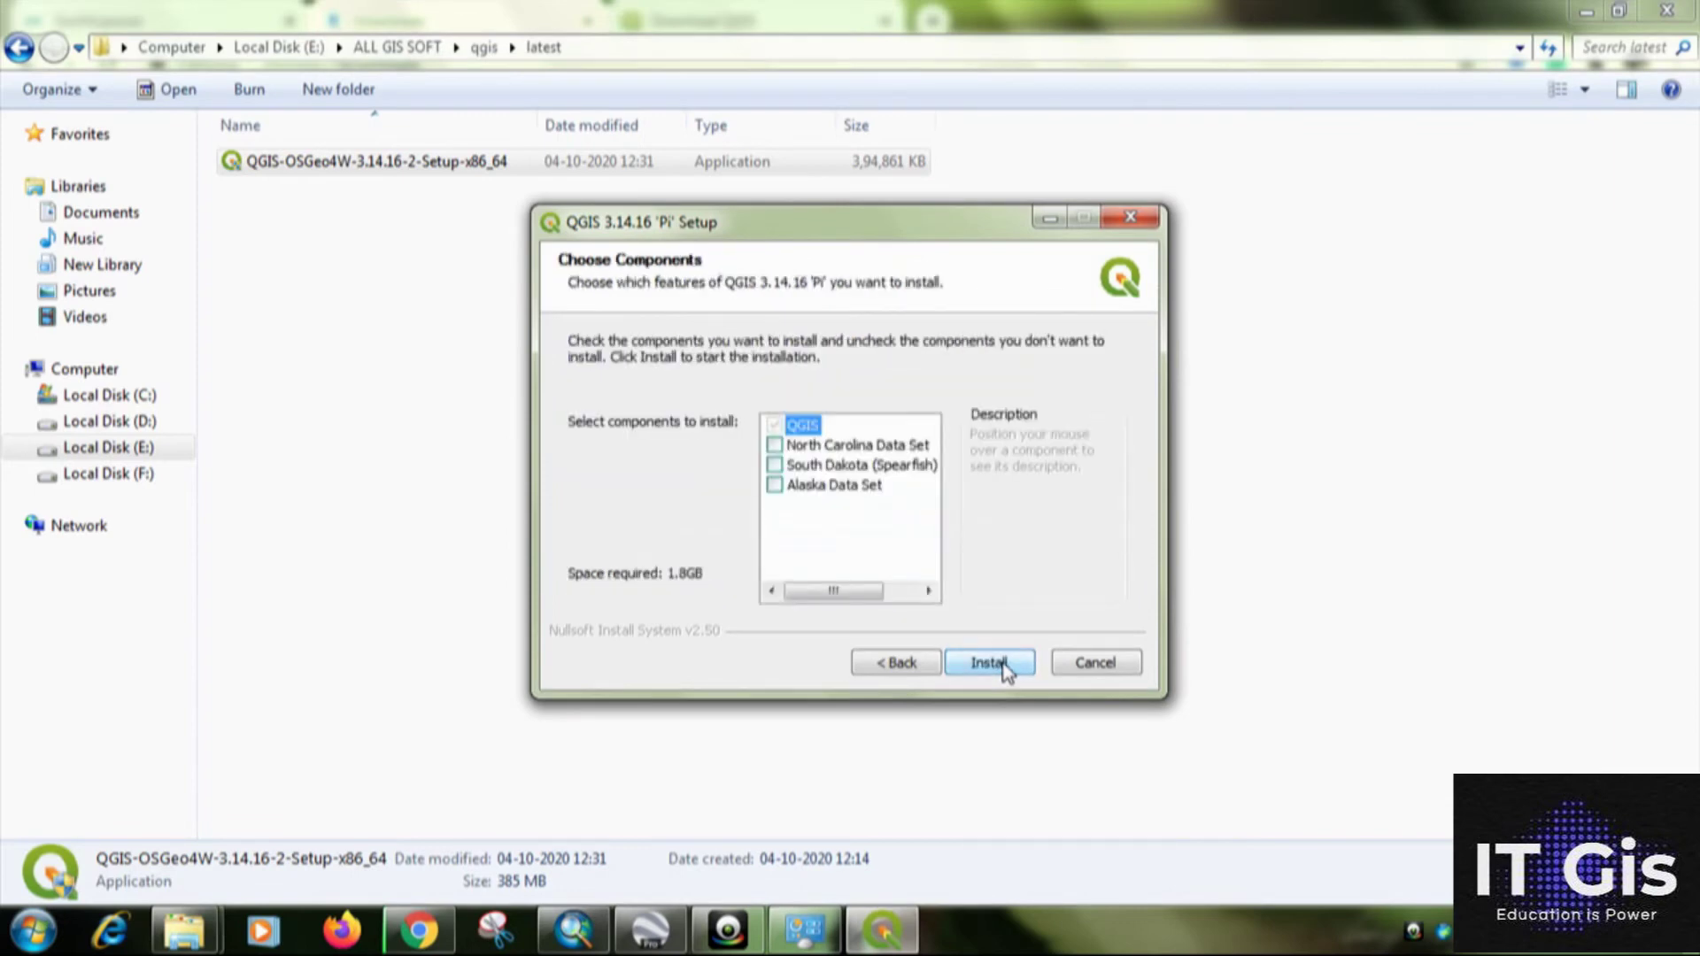
pyautogui.click(1004, 666)
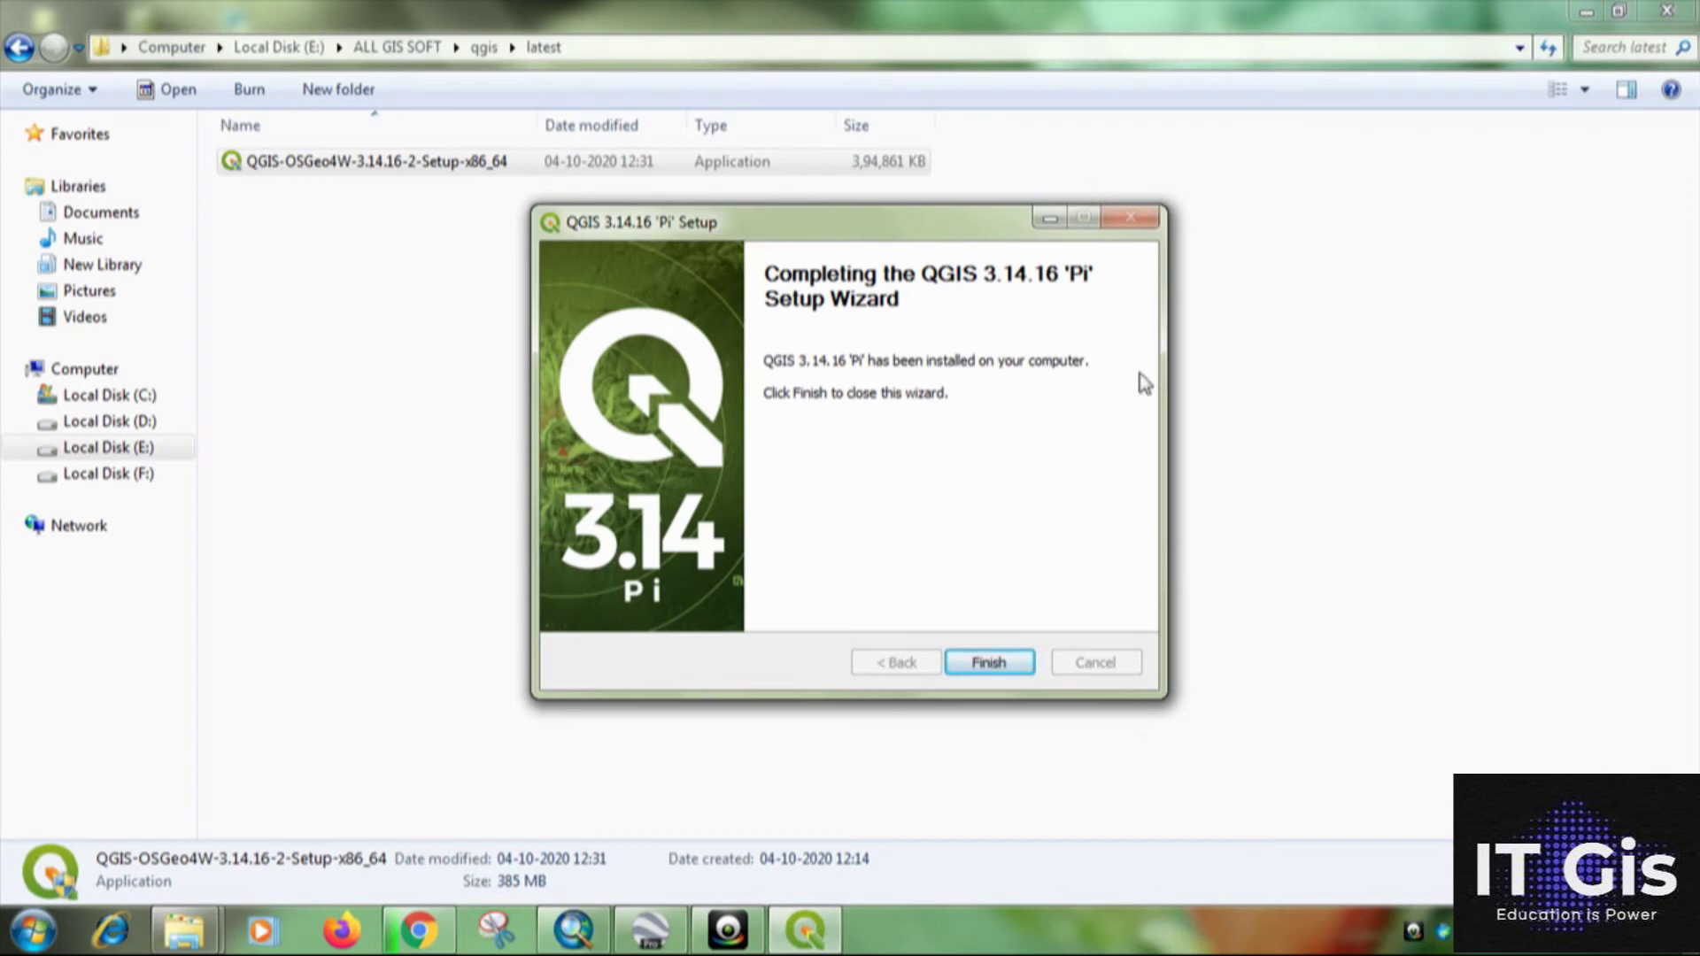
# Close the finished setup wizard, show the desktop and refresh it.
pyautogui.click(1011, 666)
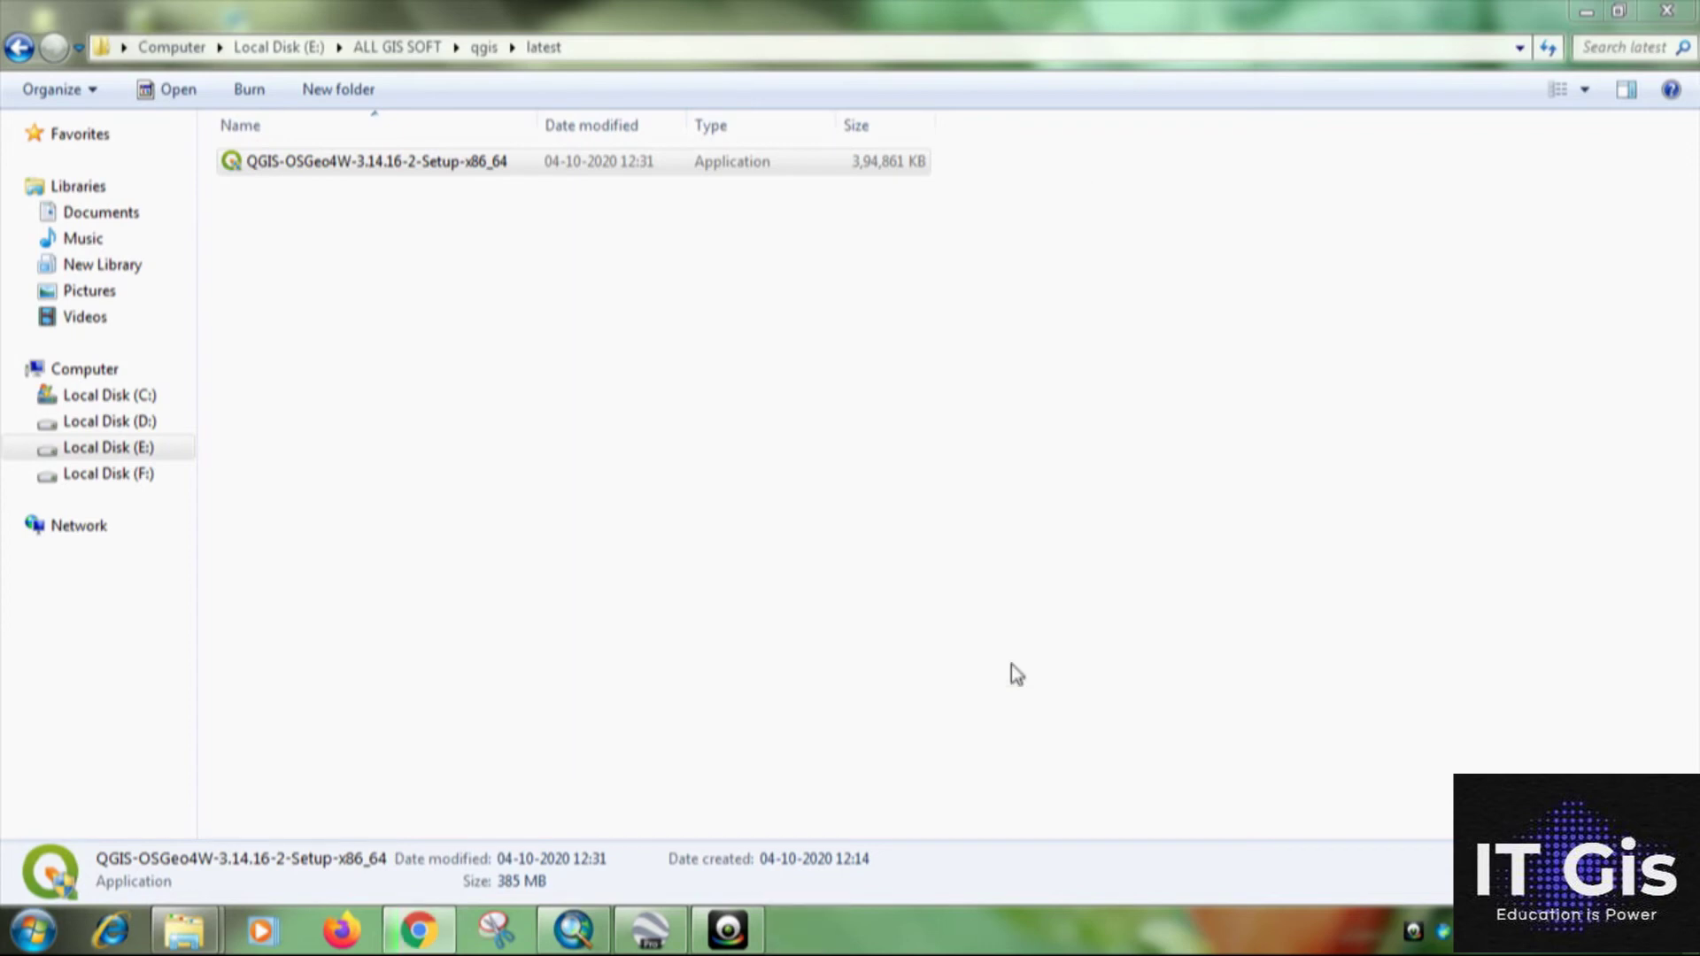
pyautogui.press('super+d')
pyautogui.rightClick(838, 180)
pyautogui.click(903, 250)
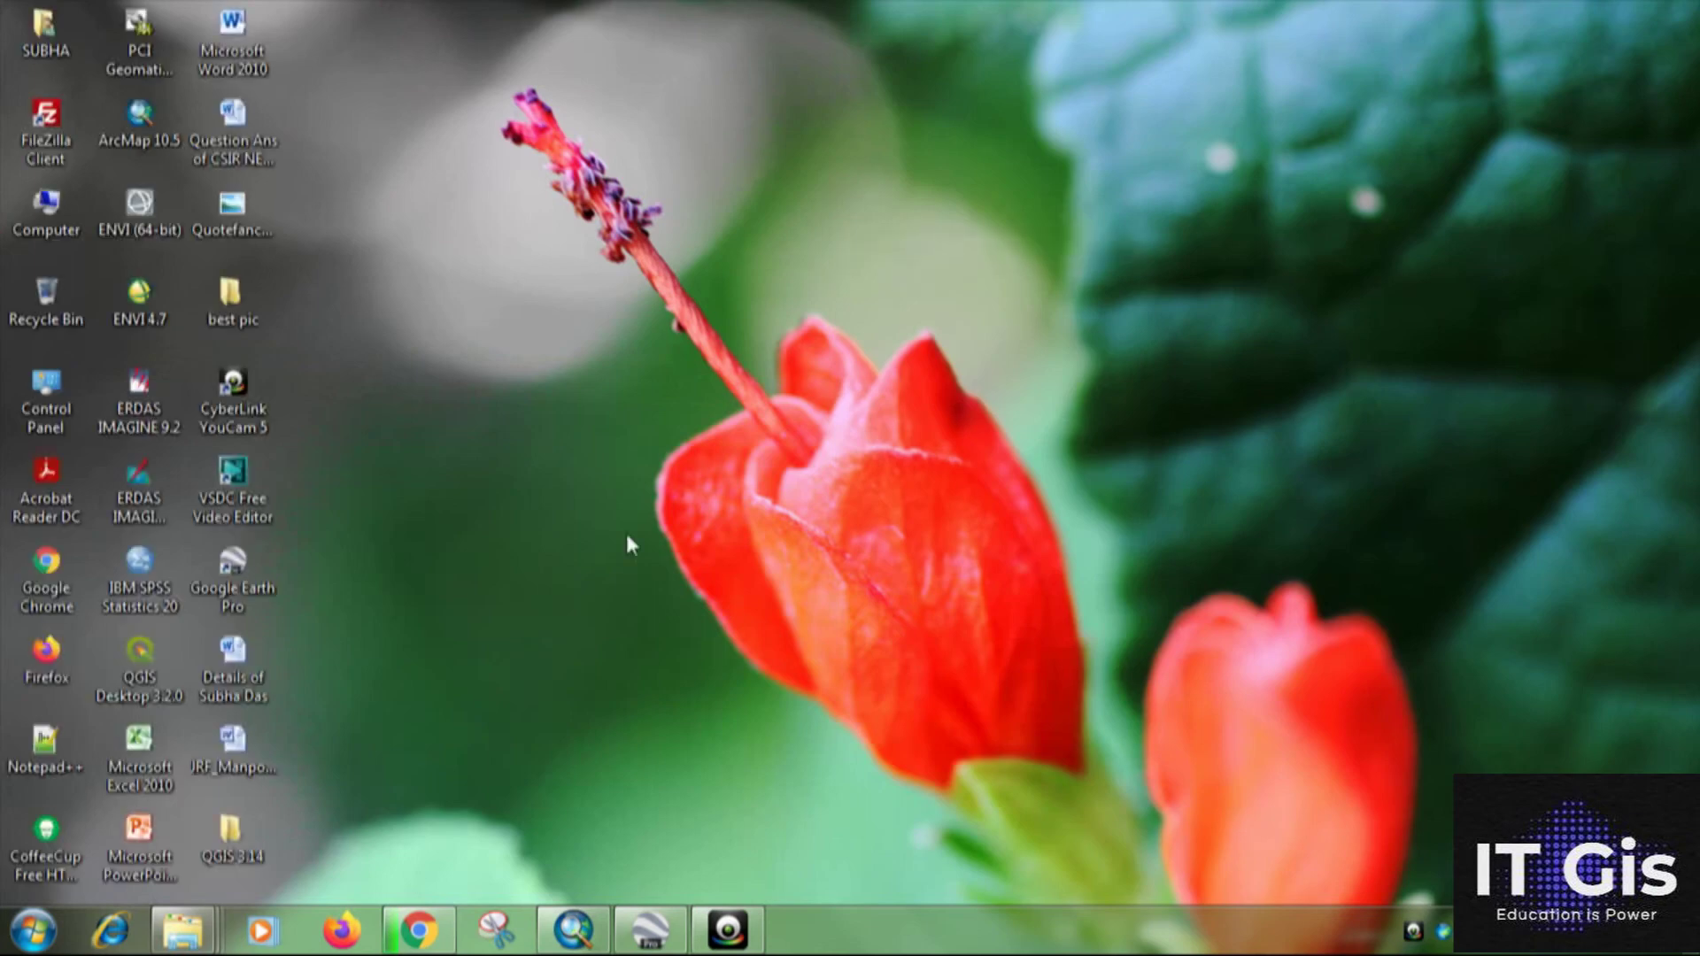
# Search the Start menu's programs and files for 'qgis'.
pyautogui.click(34, 929)
pyautogui.click(144, 859)
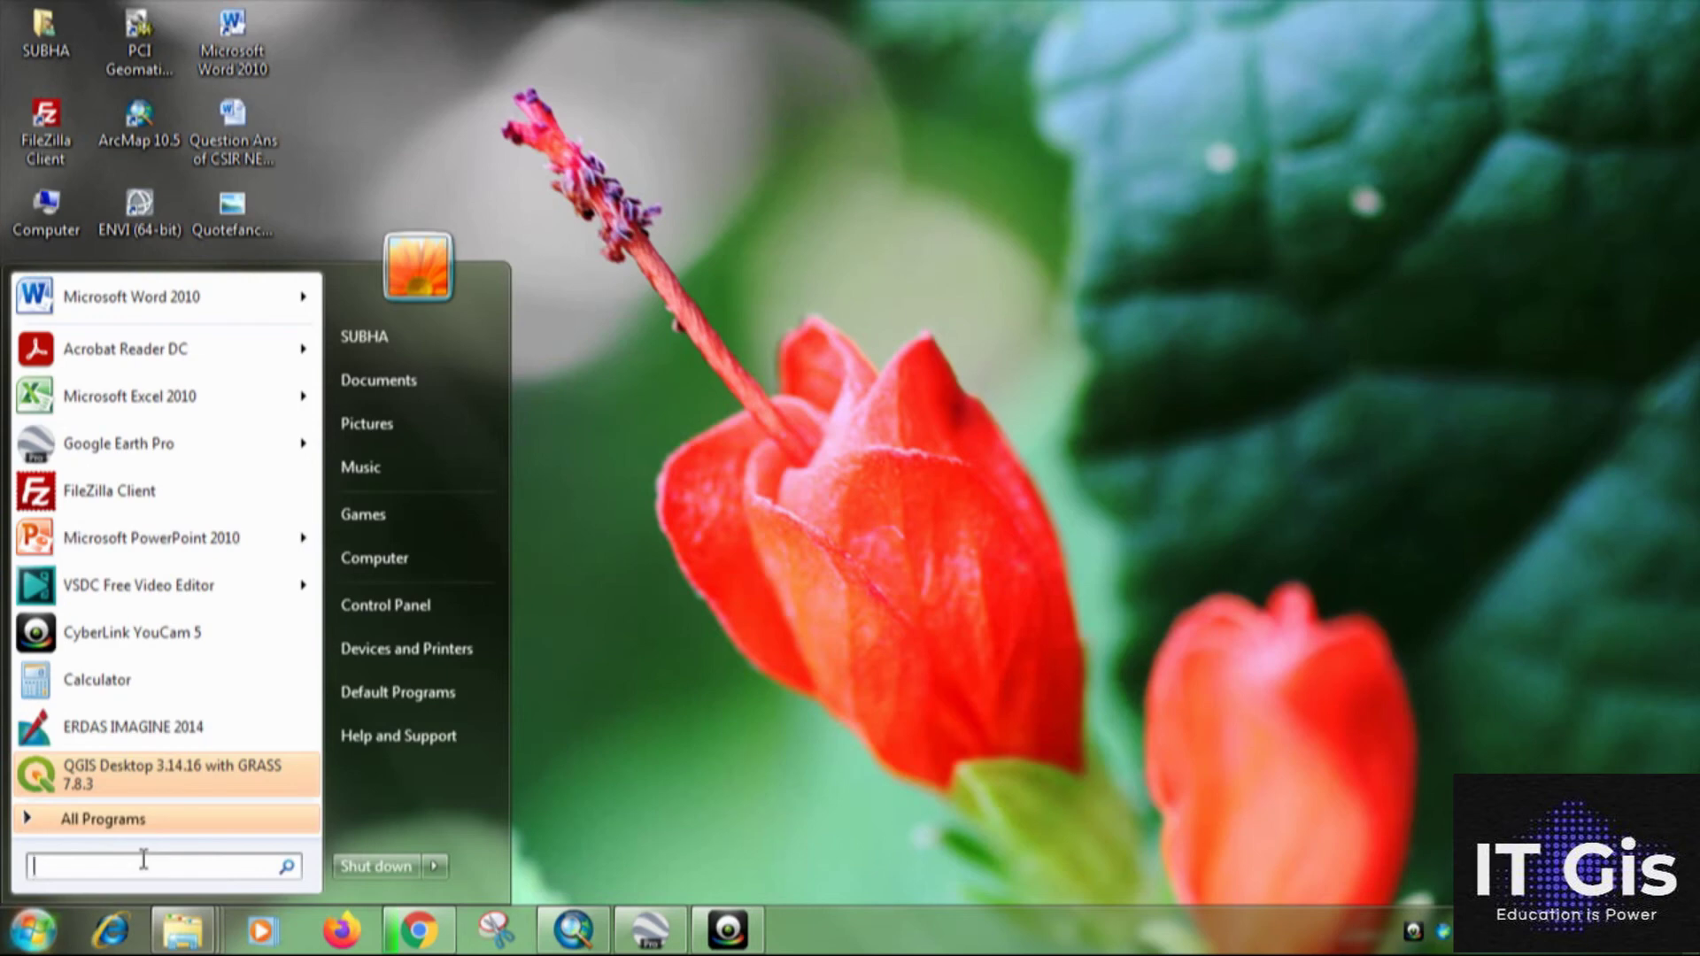
pyautogui.write('qgis')
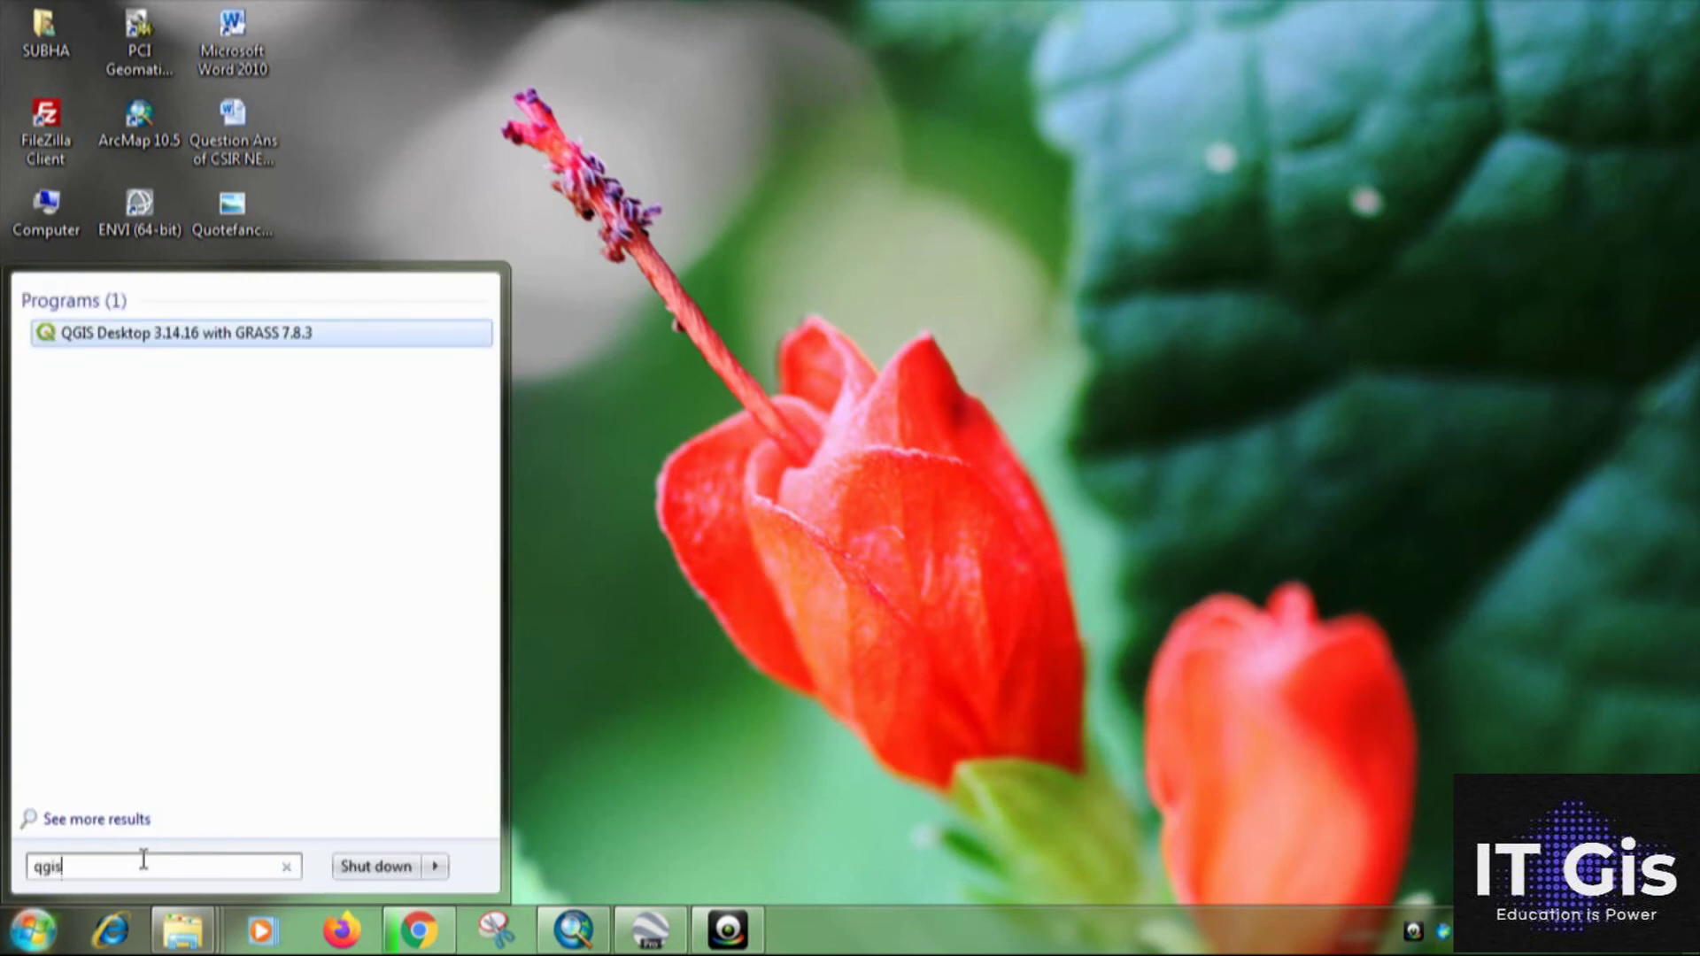
# Launch QGIS Desktop 3.14.16 with GRASS 7.8.3 from the Start search results.
pyautogui.click(146, 334)
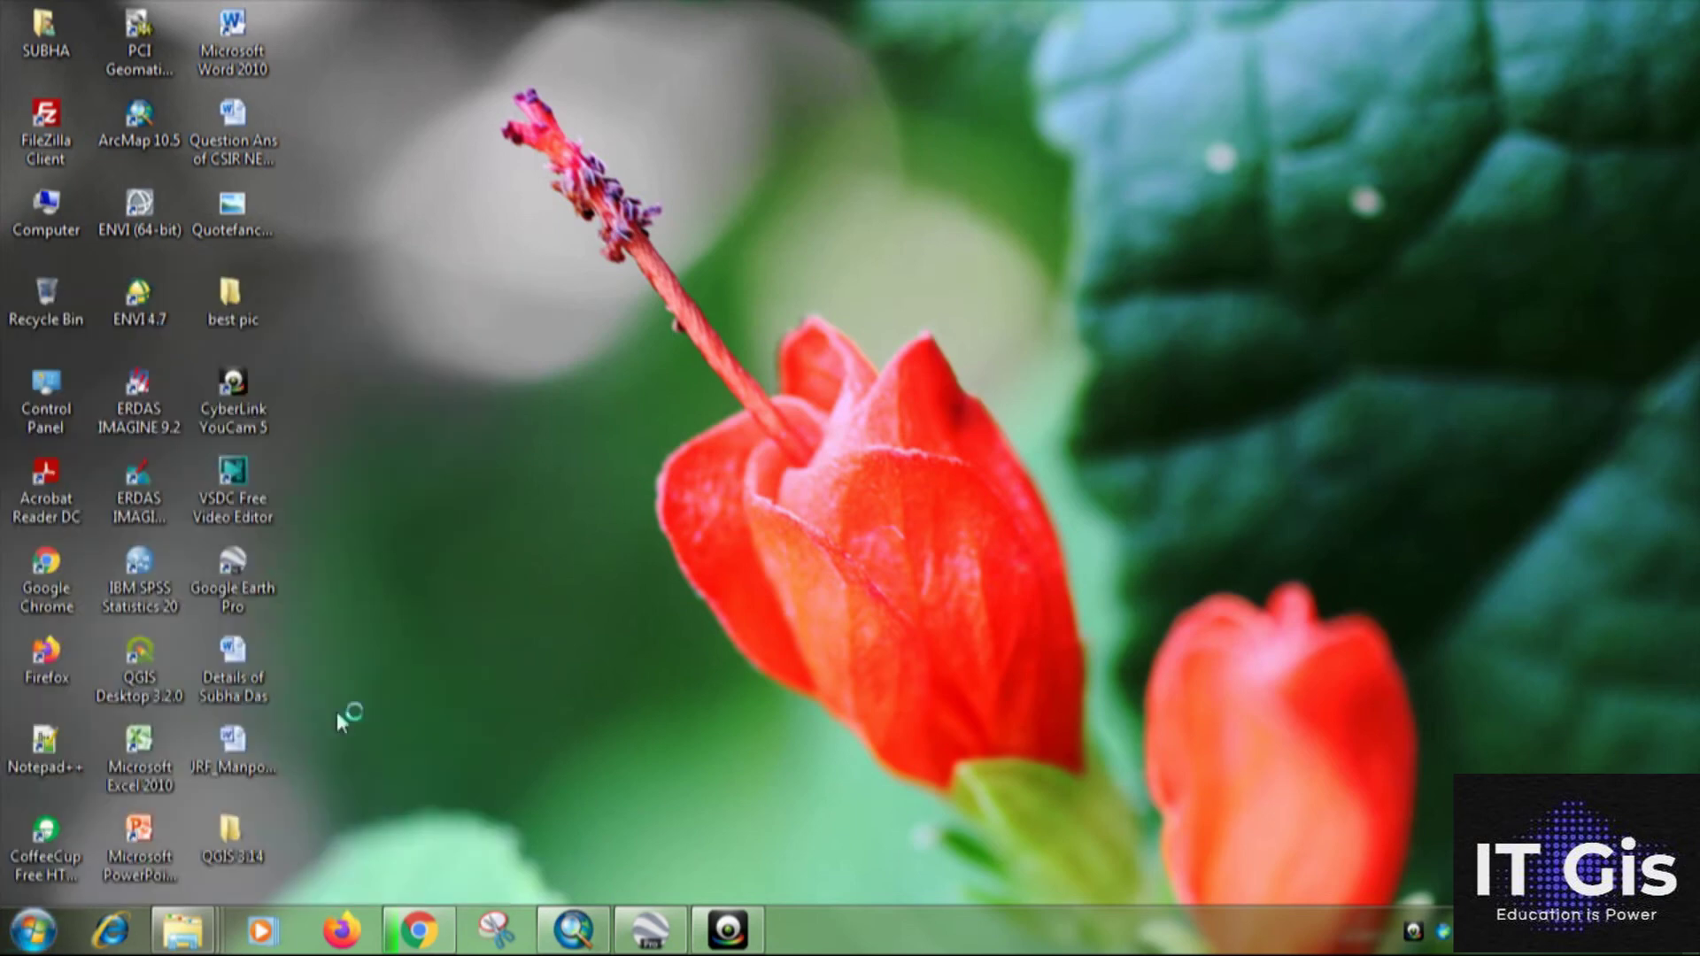